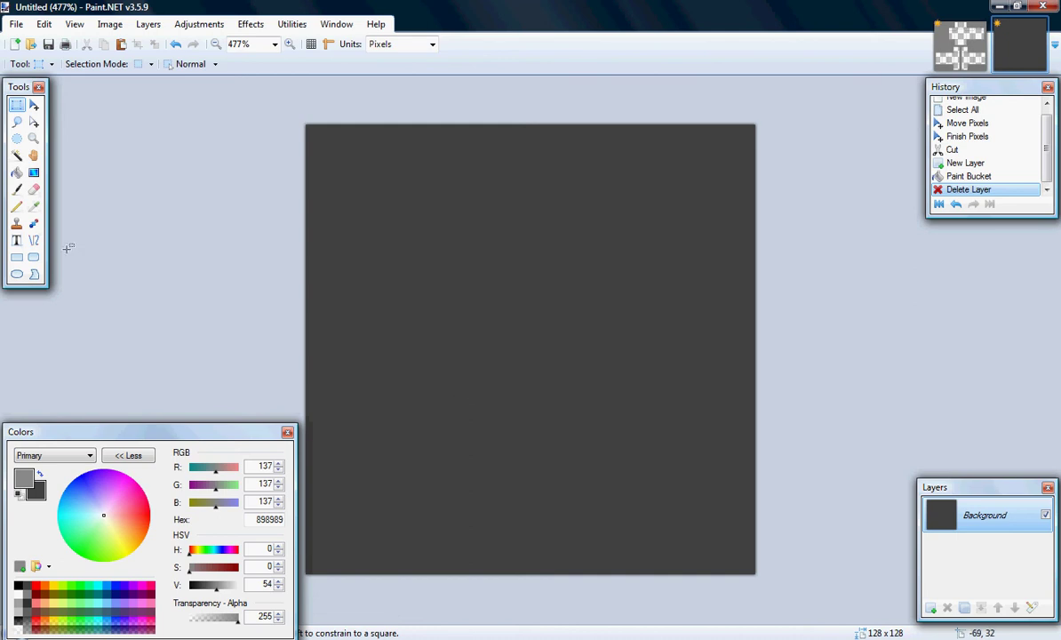
Add a new layer and pencil a blob outline rising from the tile's bottom edge
click(15, 211)
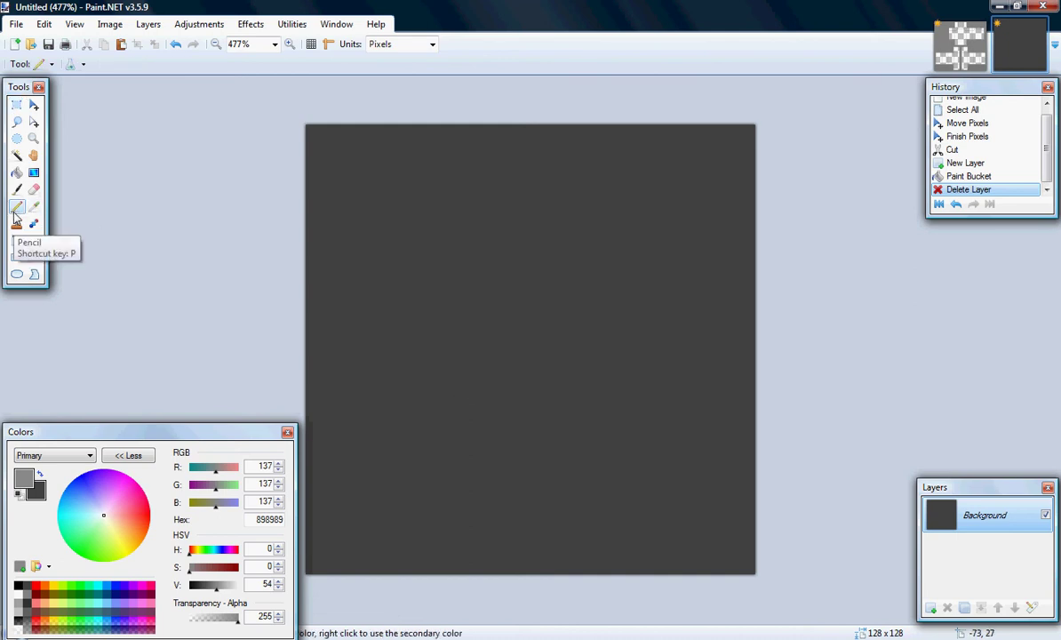
click(930, 608)
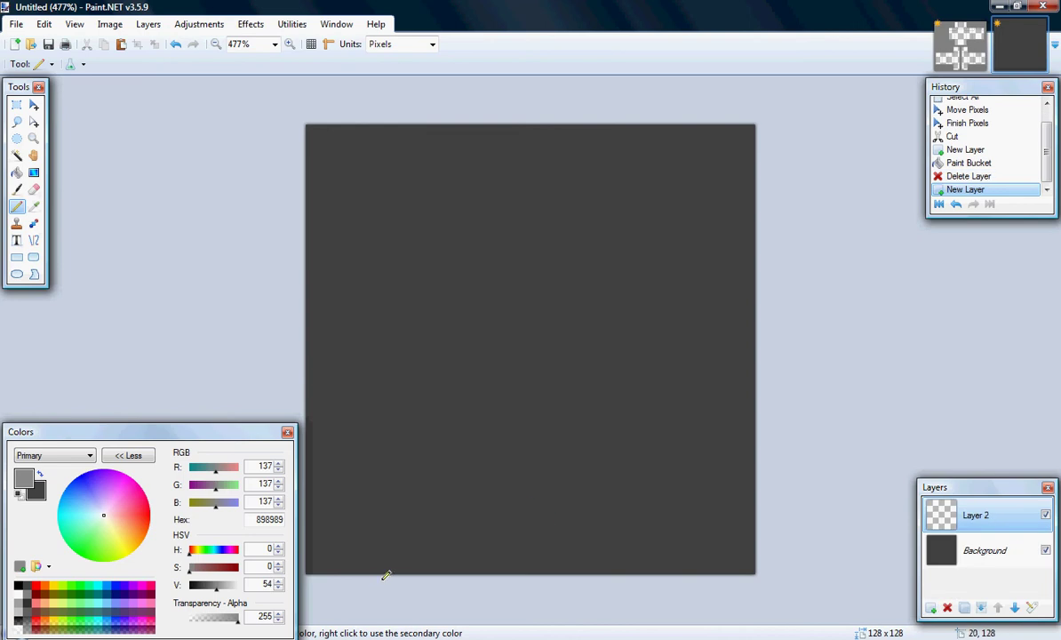
mouse_move(386, 575)
mouse_down()
mouse_move(391, 534)
mouse_move(462, 485)
mouse_move(481, 502)
mouse_move(470, 567)
mouse_up()
Fill the bottom blob with grey and select a thin full-height strip at its left
key(f)
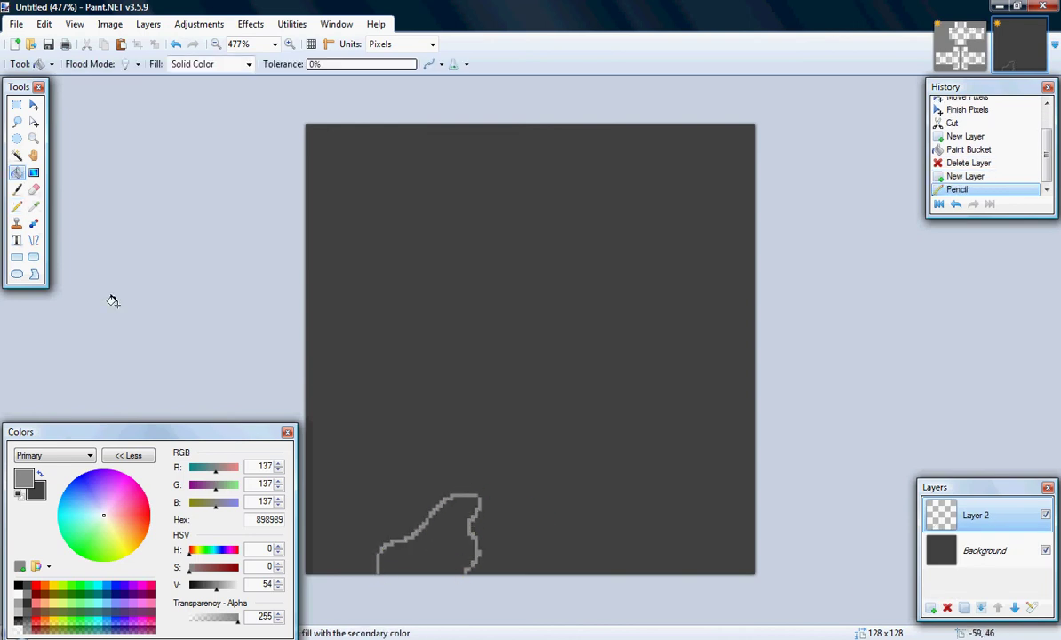
click(429, 547)
key(s)
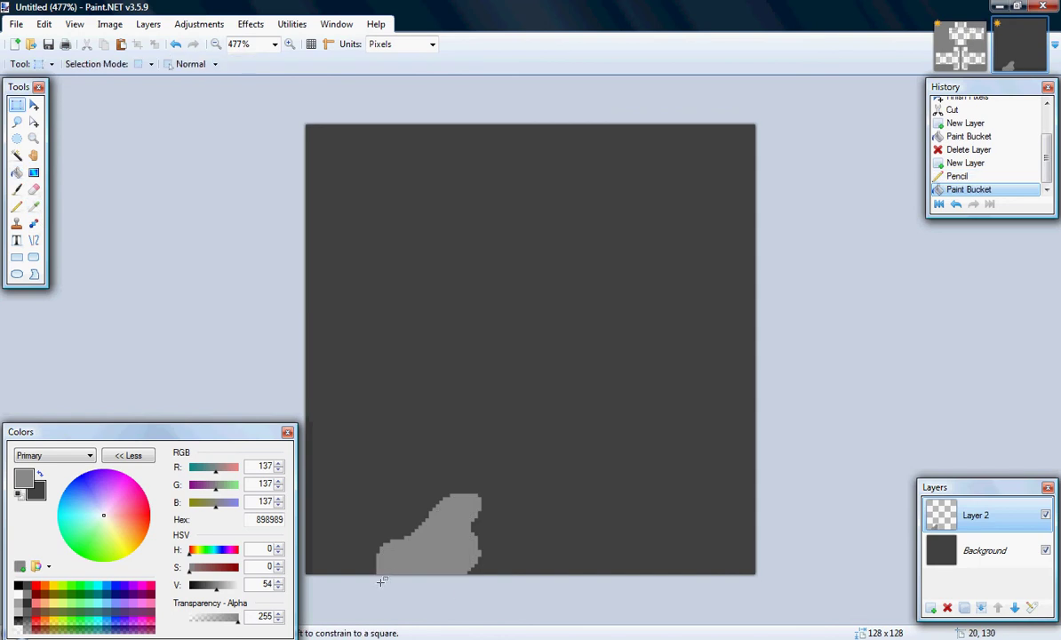
drag(380, 568, 379, 122)
Mark the strip's top, move the strip to the blob's right edge, and mark it again
key(p)
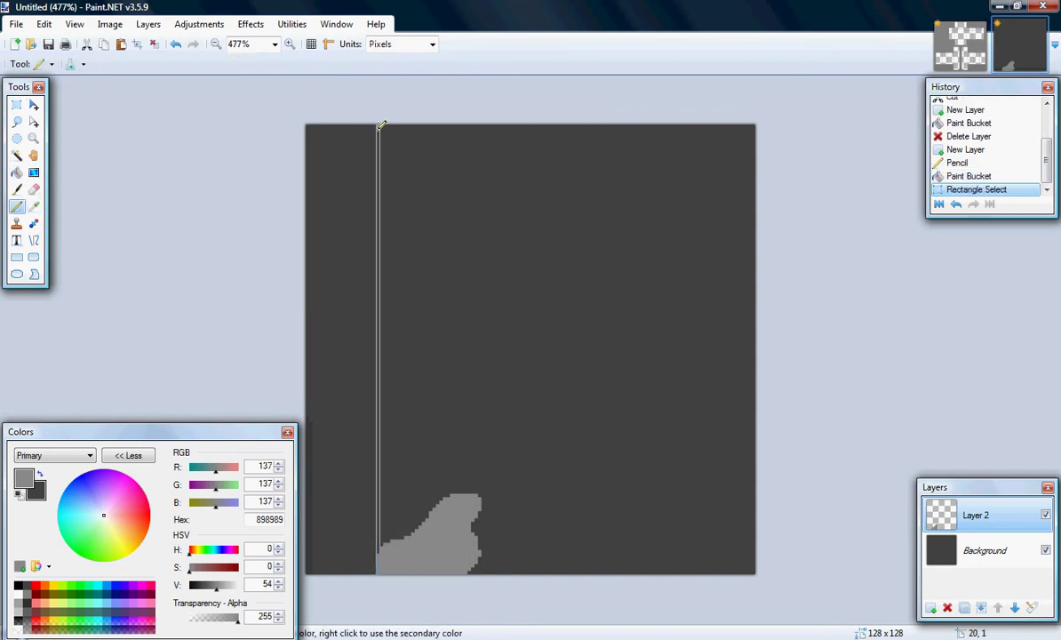
click(381, 126)
click(33, 122)
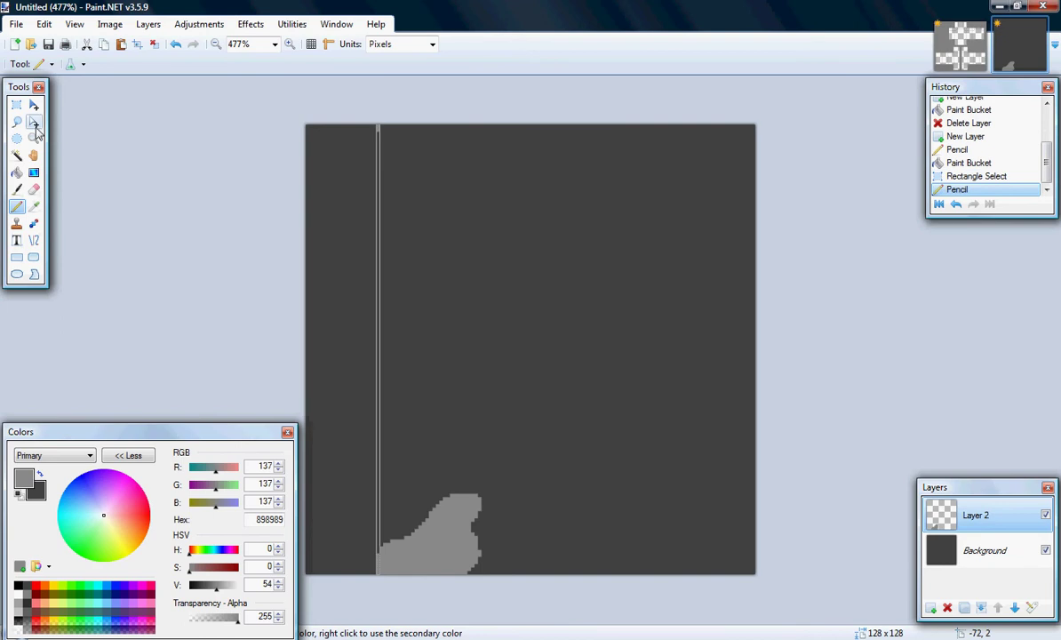
drag(467, 277, 552, 275)
click(16, 205)
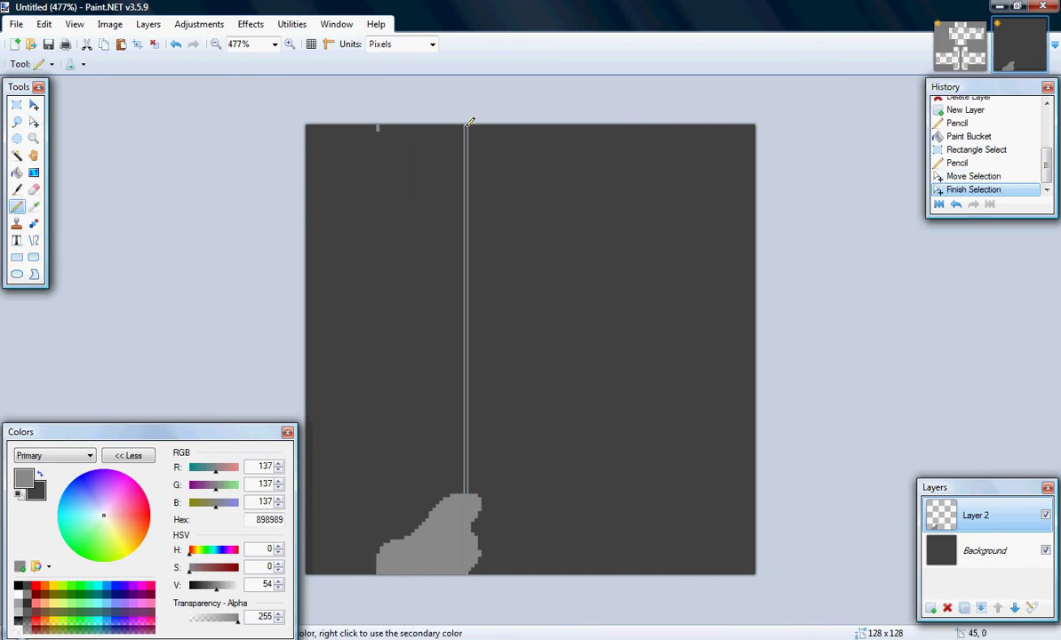
click(465, 126)
Outline and fill a grey blob hanging from the top edge between the marks, then outline a centre blob
click(16, 104)
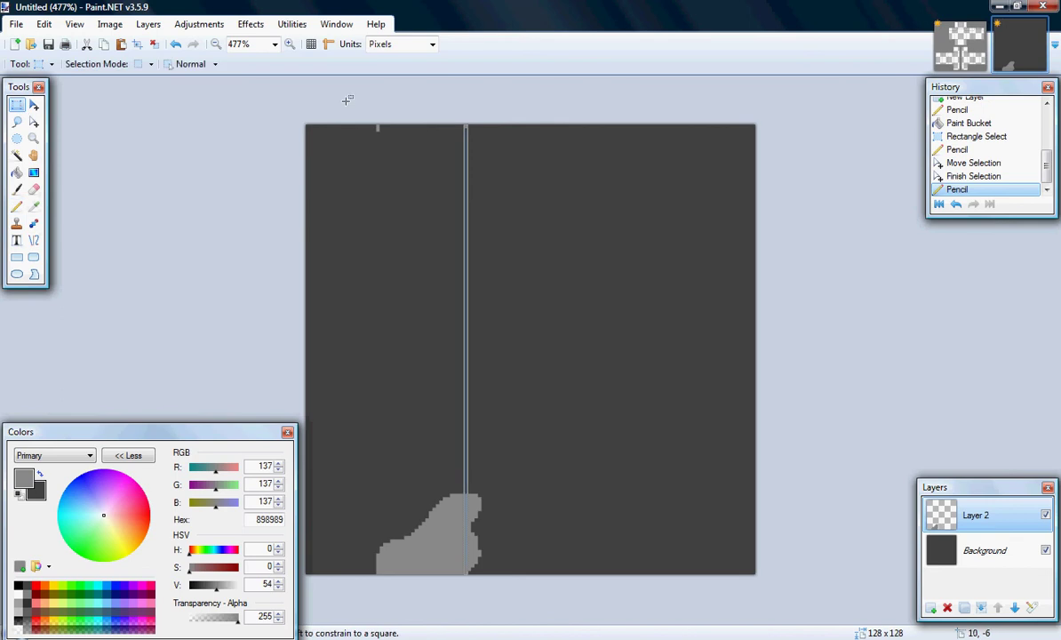
mouse_move(305, 123)
mouse_down()
mouse_move(580, 380)
mouse_move(756, 574)
mouse_up()
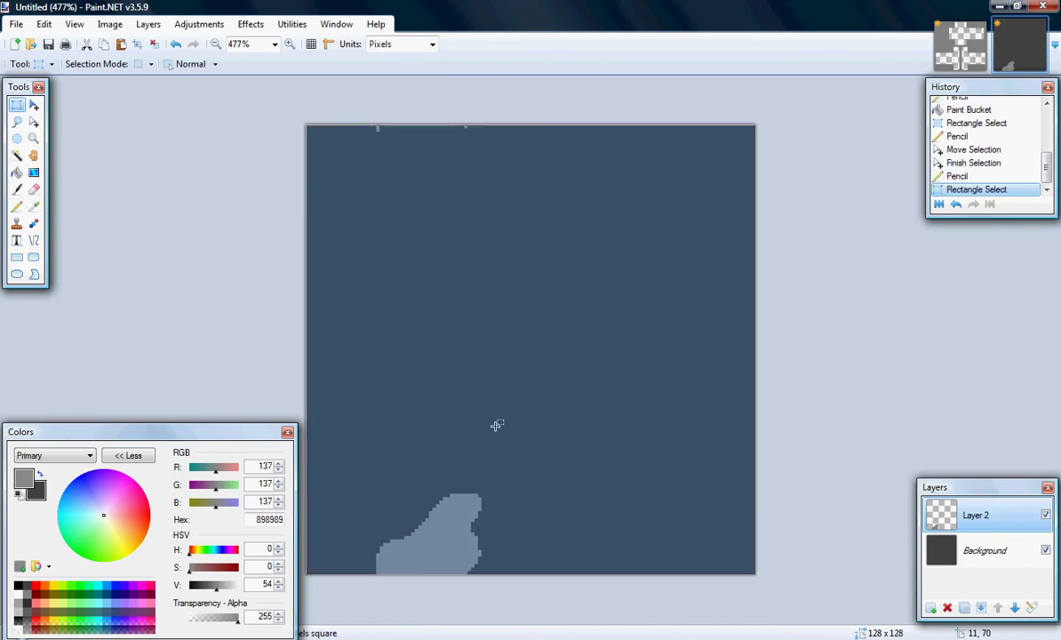
click(16, 206)
mouse_move(469, 126)
mouse_down()
mouse_move(441, 140)
mouse_move(420, 175)
mouse_move(377, 134)
mouse_up()
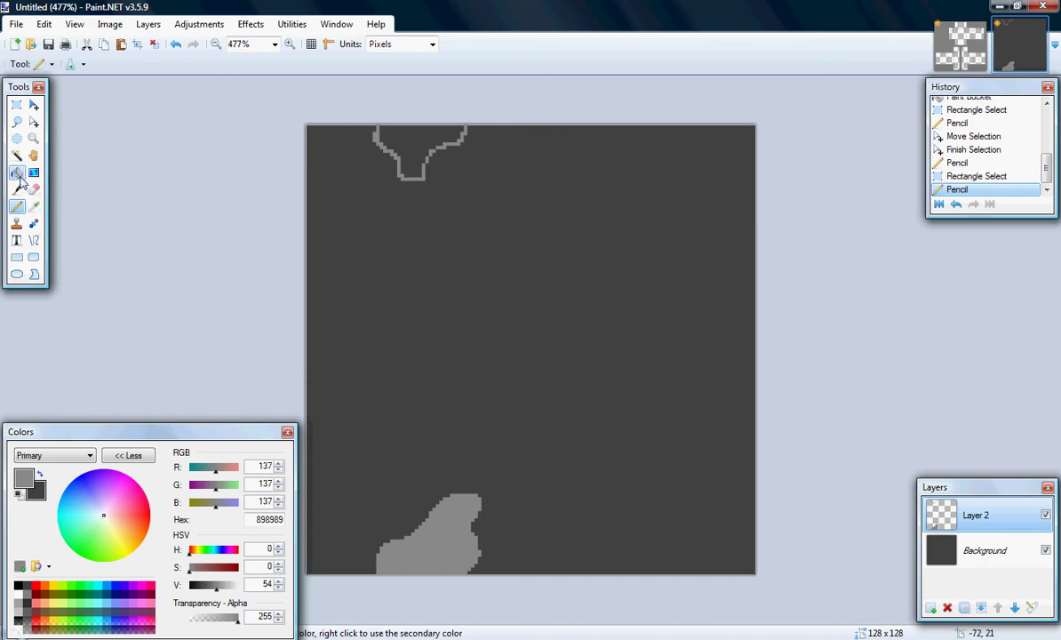
click(16, 172)
click(400, 157)
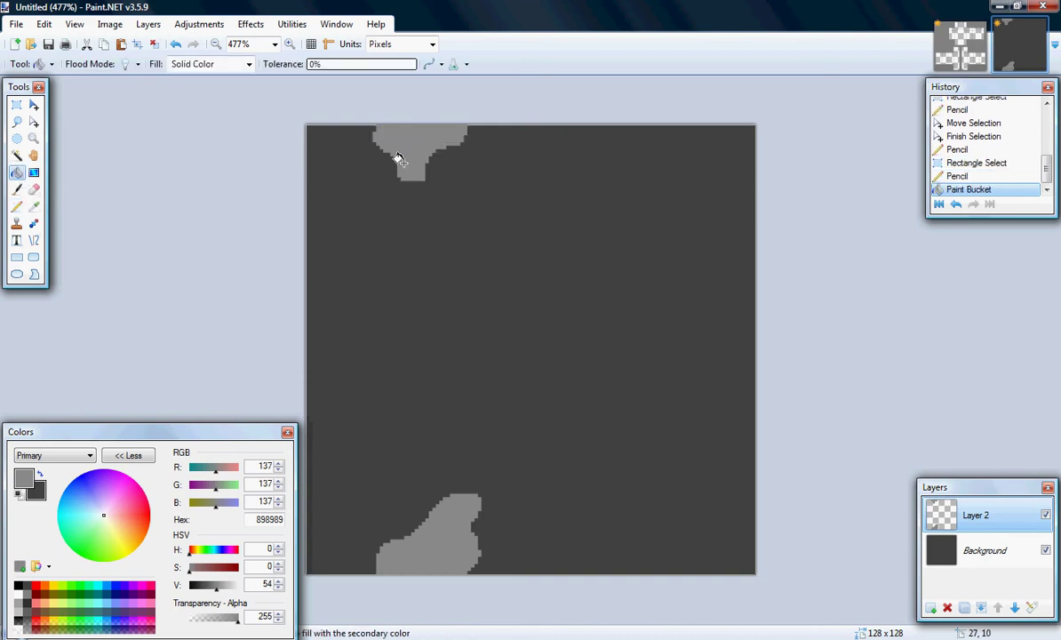
key(p)
mouse_move(560, 278)
mouse_down()
mouse_move(536, 307)
mouse_move(573, 369)
mouse_move(615, 307)
mouse_move(583, 282)
mouse_move(530, 283)
mouse_up()
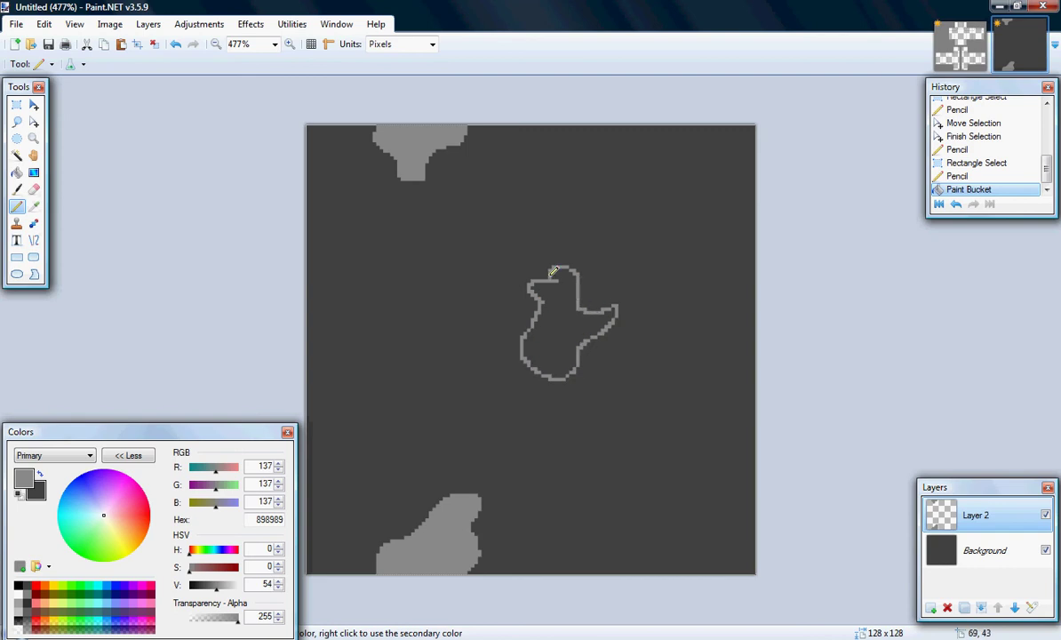
Fill the centre blob grey, then outline and fill a grey blob to its left
key(f)
click(549, 289)
key(p)
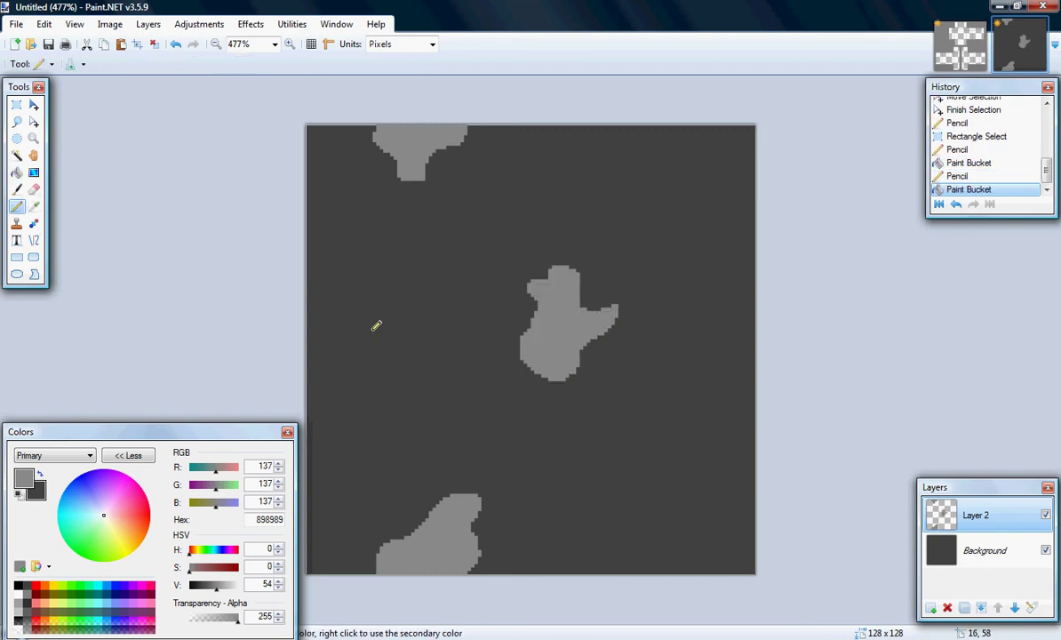
mouse_move(353, 337)
mouse_down()
mouse_move(313, 374)
mouse_move(351, 373)
mouse_move(378, 311)
mouse_move(327, 327)
mouse_move(331, 318)
mouse_up()
key(f)
click(356, 338)
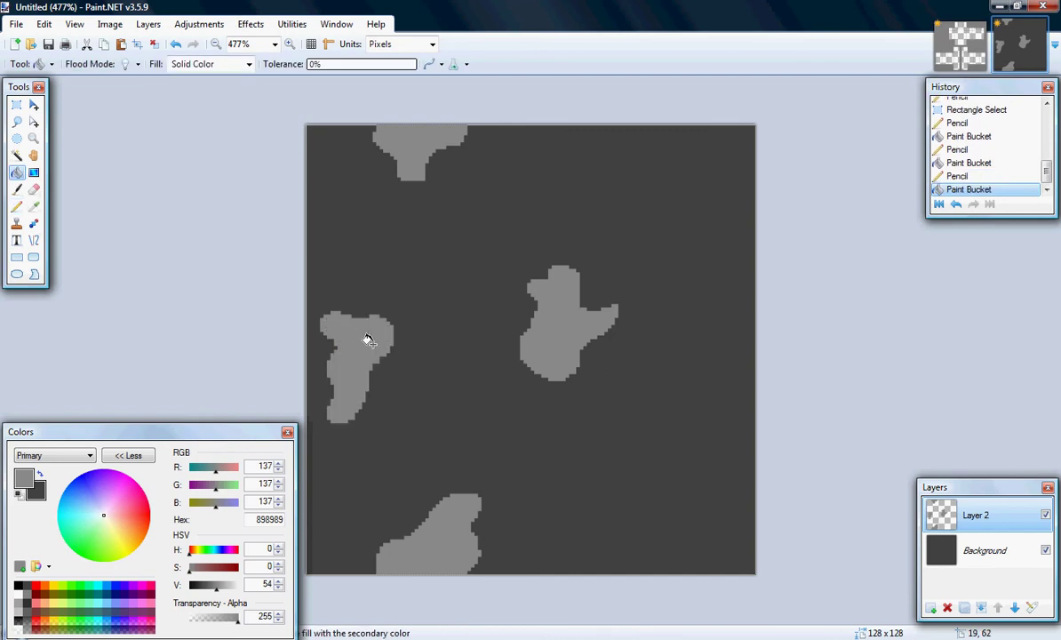
Add a filled grey blob against the right edge and select a full-width strip at its top
key(p)
mouse_move(753, 498)
mouse_down()
mouse_move(716, 551)
mouse_move(722, 570)
mouse_up()
key(f)
click(740, 555)
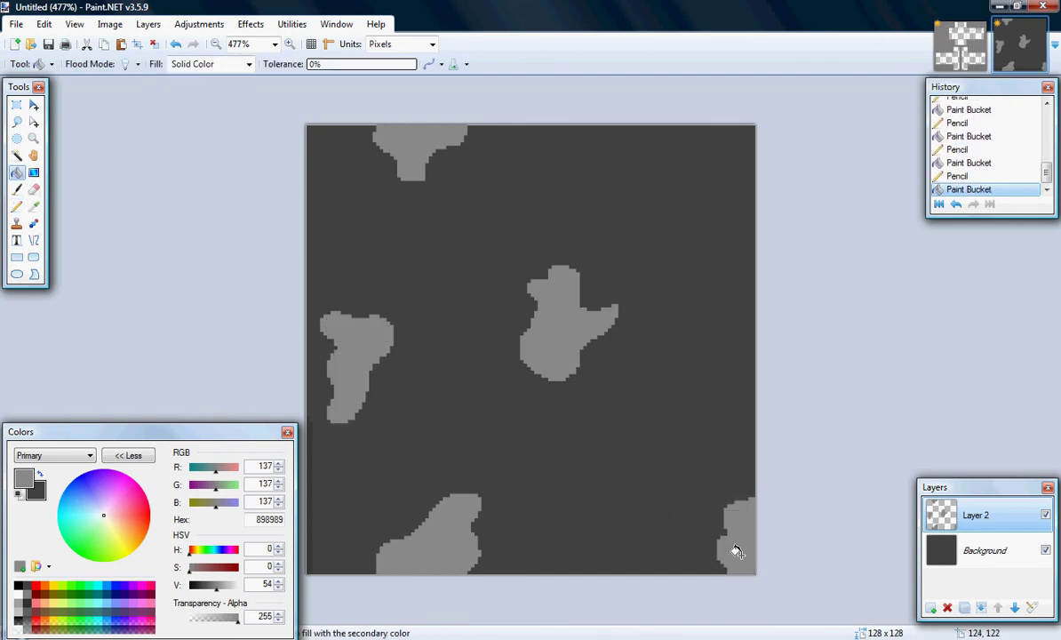
key(s)
mouse_move(766, 497)
mouse_down()
mouse_move(302, 499)
mouse_move(317, 495)
mouse_up()
Select the whole canvas, then outline and fill a grey blob on the left edge near the bottom
key(p)
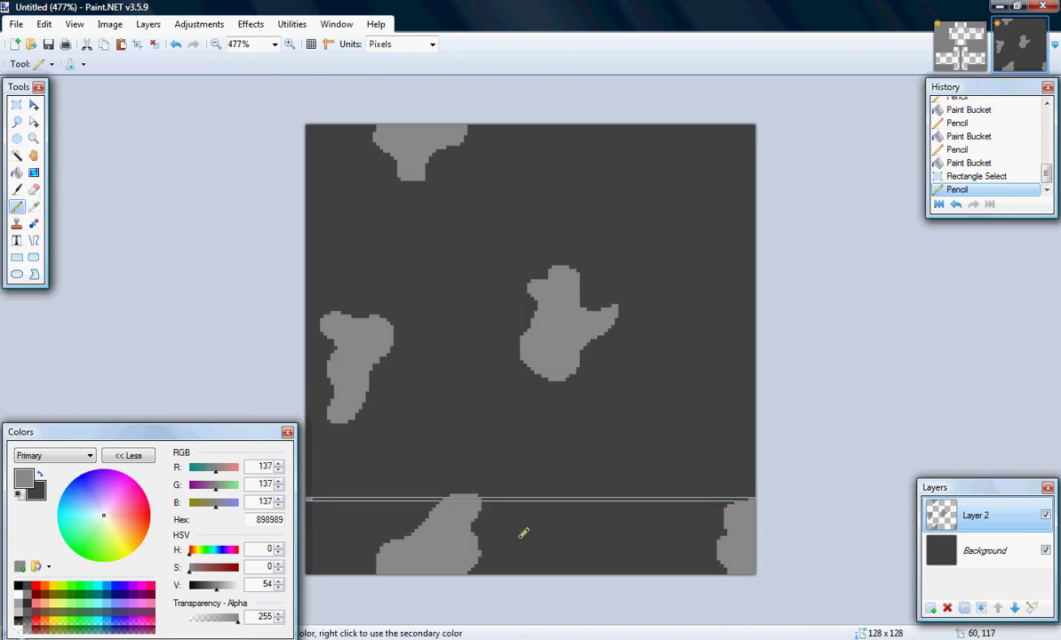
key(s)
key(ctrl+a)
key(p)
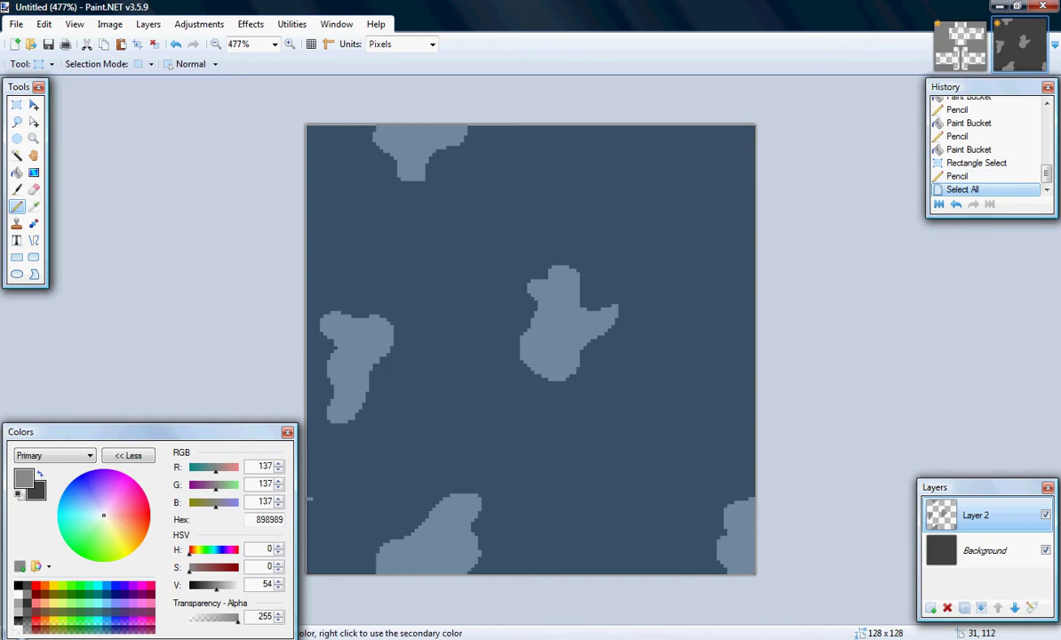
mouse_move(310, 499)
mouse_down()
mouse_move(329, 501)
mouse_move(314, 565)
mouse_up()
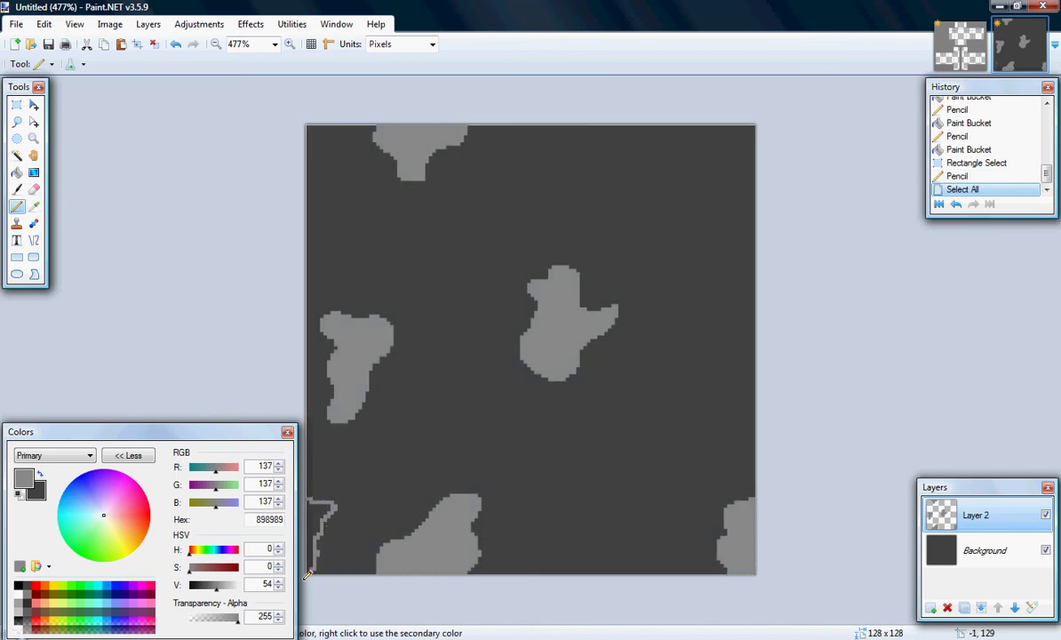
key(f)
click(311, 525)
Add a small filled extension to the left-edge blob and touch up the bottom blob
key(p)
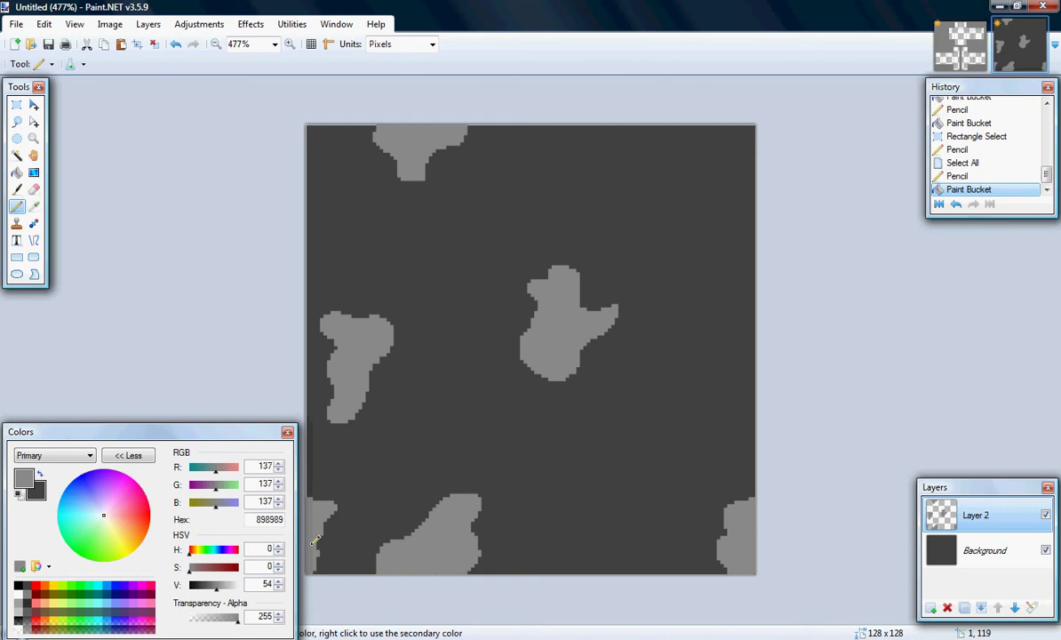
drag(313, 515, 322, 553)
key(f)
click(324, 545)
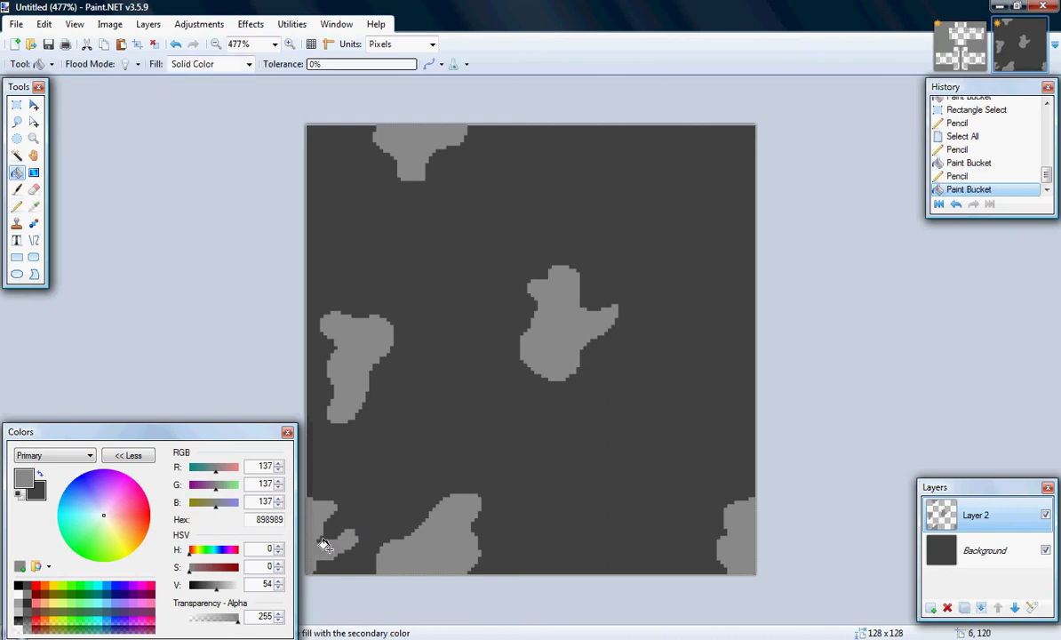
key(p)
drag(471, 506, 478, 515)
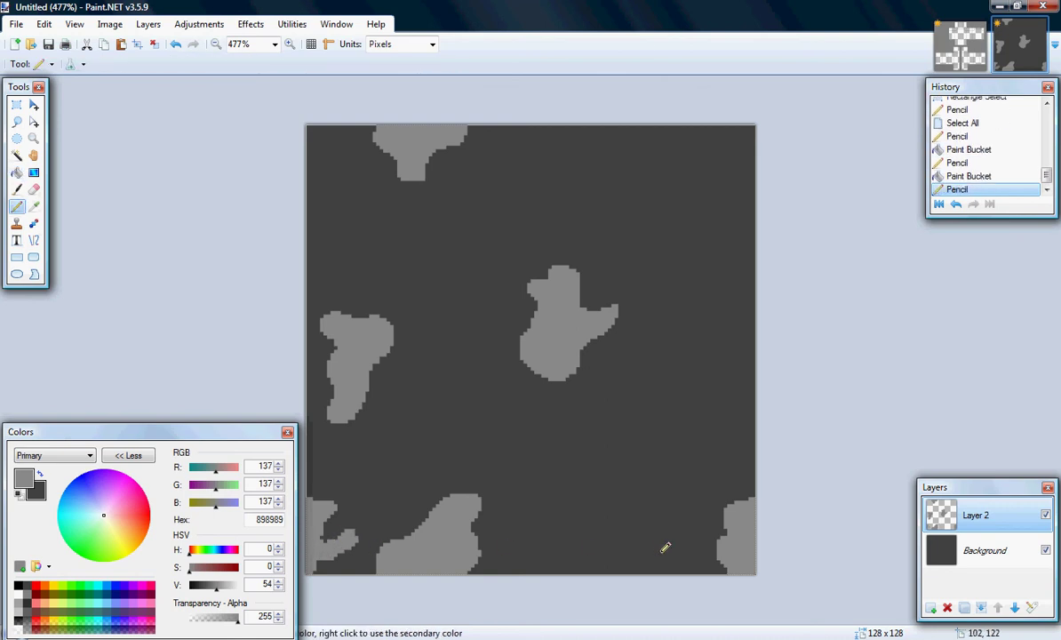
Mark the top of a thin strip near the right edge and cut a small marked area
key(s)
drag(731, 573, 730, 68)
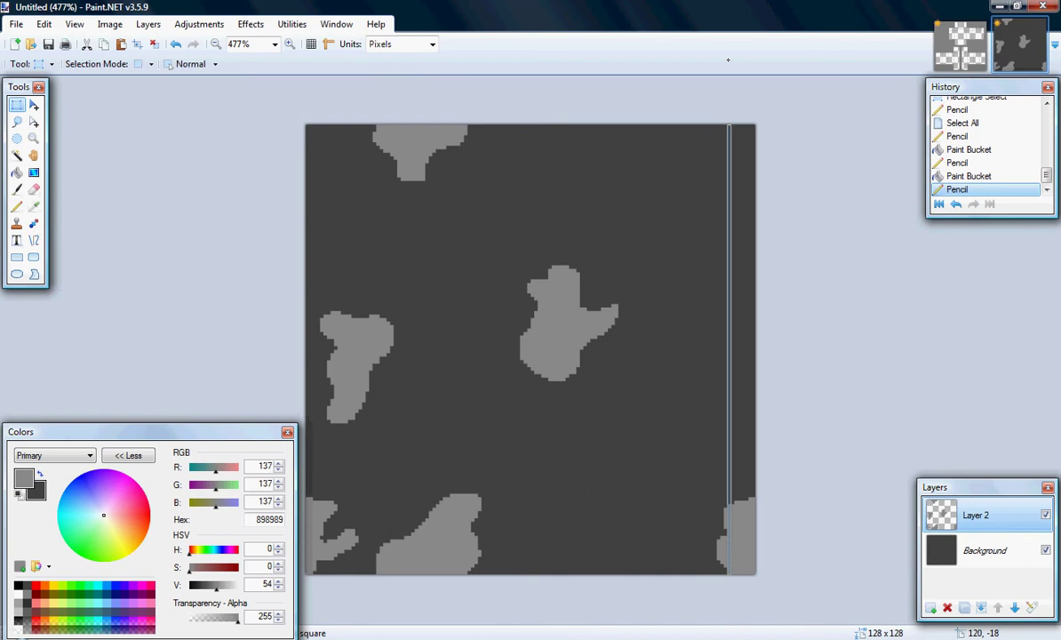
key(p)
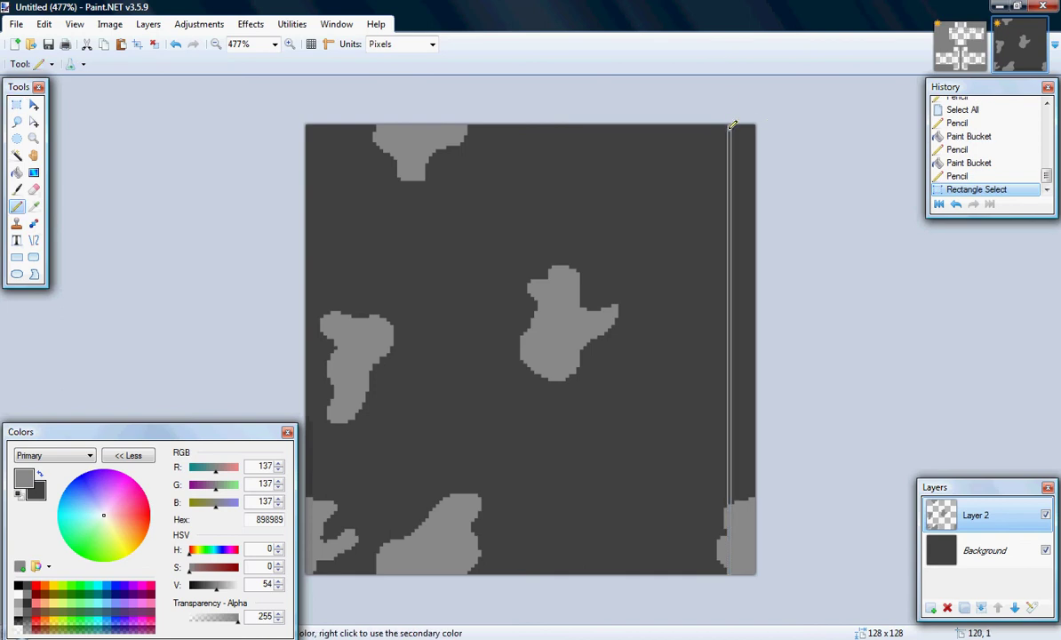
click(730, 126)
key(s)
drag(684, 153, 699, 179)
key(ctrl+x)
key(p)
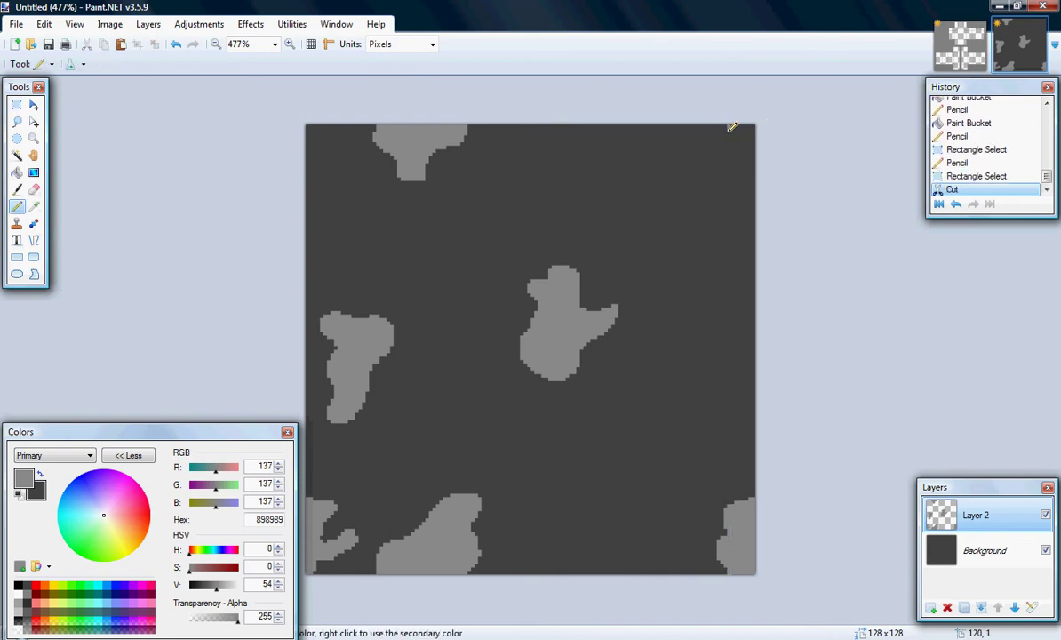
Outline and fill a grey blob in the top-right corner
mouse_move(730, 128)
mouse_down()
mouse_move(752, 147)
mouse_move(305, 154)
mouse_up()
key(f)
click(749, 142)
key(s)
Mark points on the left edge near the top and select a full-height strip along it
key(p)
click(311, 151)
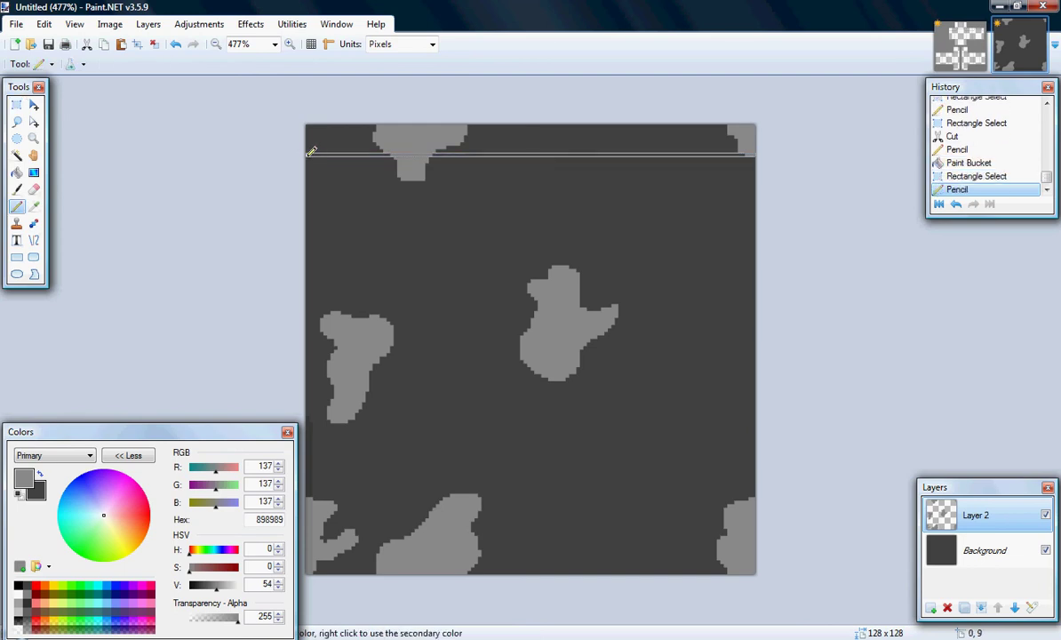
key(s)
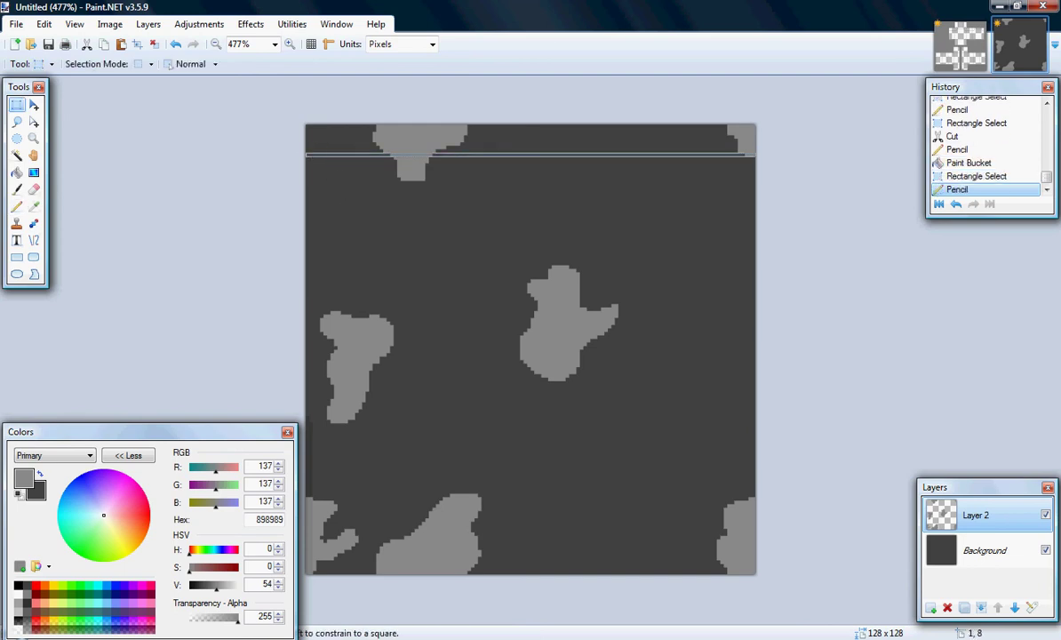
key(p)
click(310, 166)
key(s)
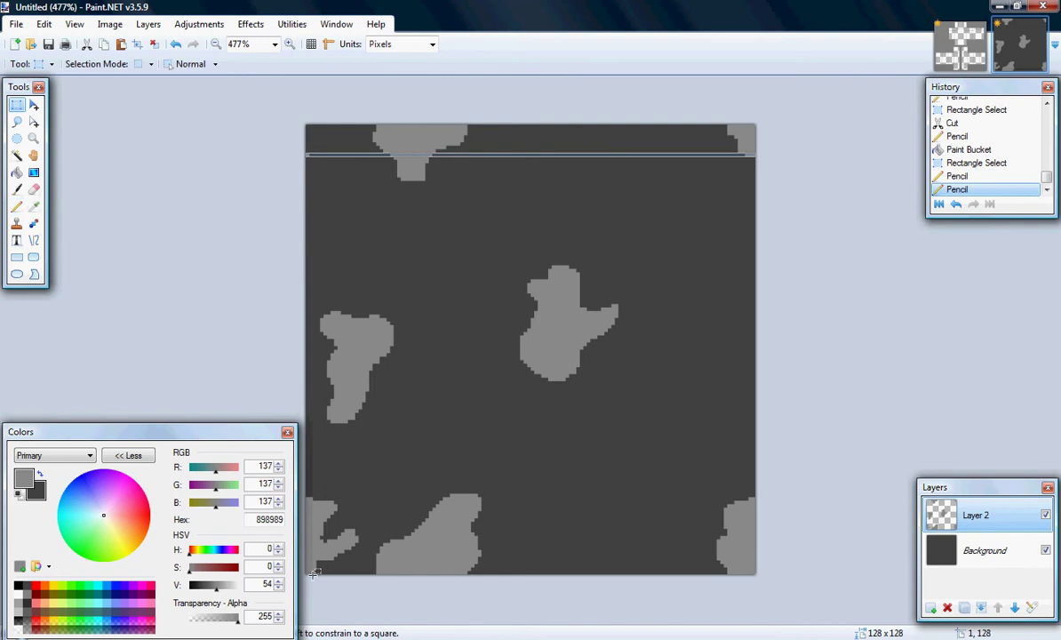
drag(312, 573, 310, 88)
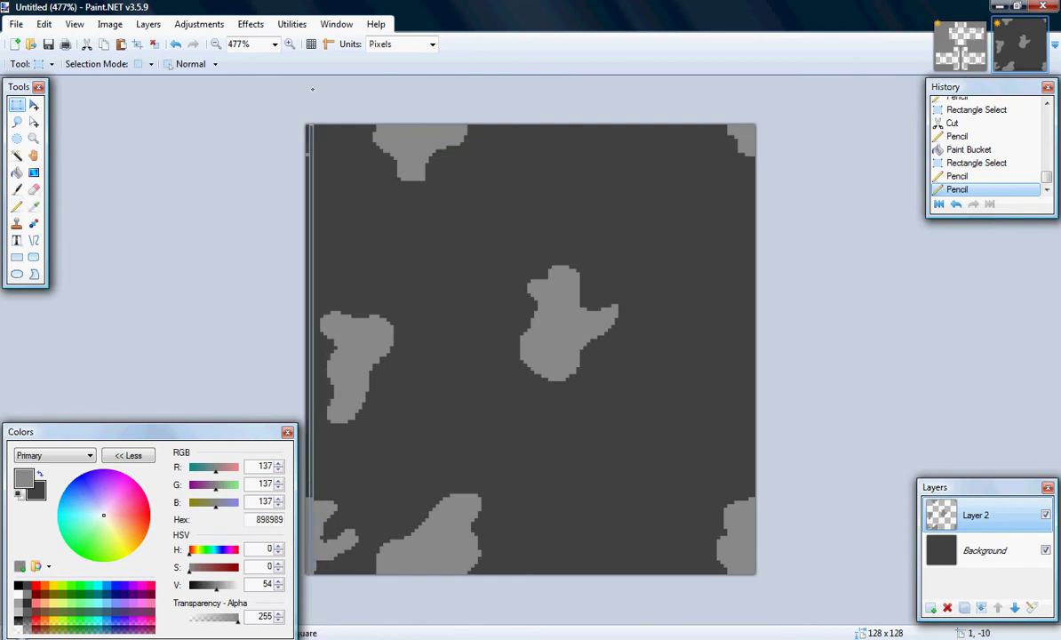
key(f)
Cut a small area near the top-left and patch the top-left corner with grey
key(p)
click(308, 152)
key(s)
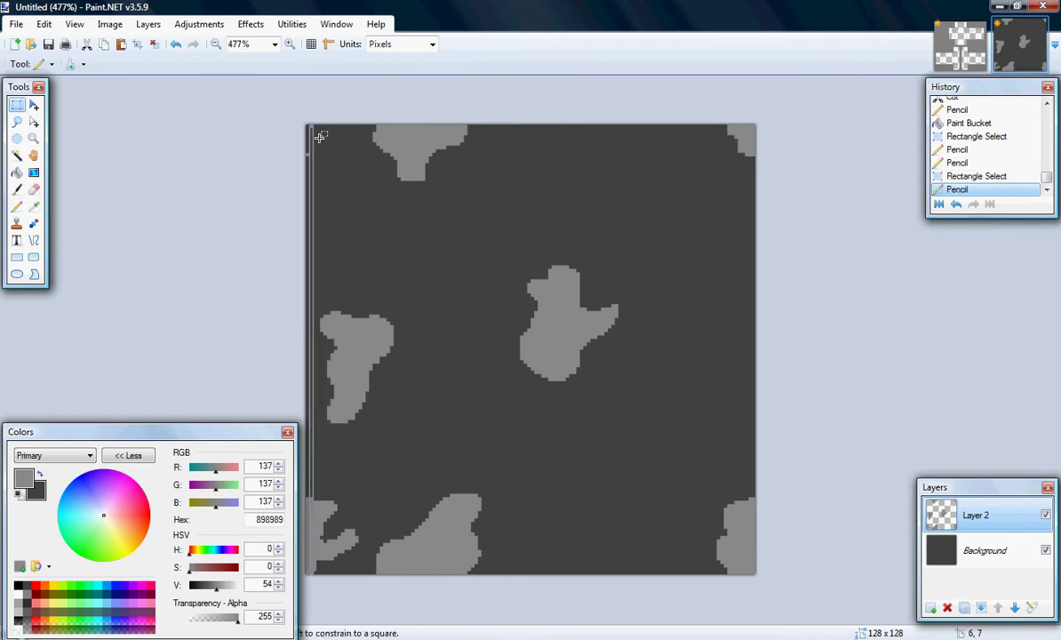
drag(317, 135, 338, 170)
key(ctrl+x)
key(p)
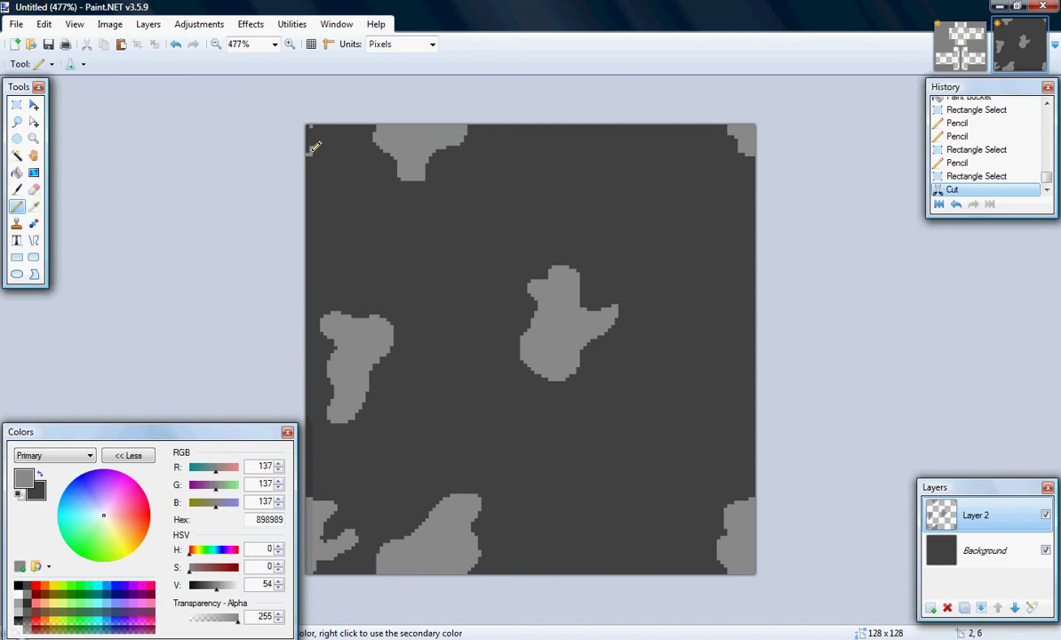
click(308, 130)
Outline and fill a light grey blob below the central blob
key(f)
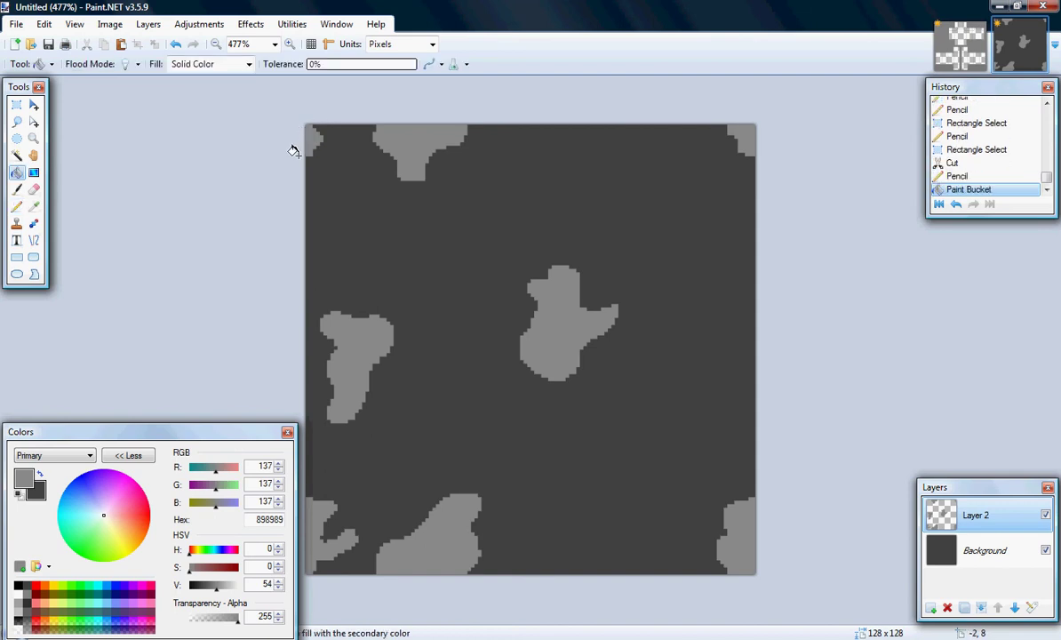
ctrl+scroll(293, 151, down, 1)
key(p)
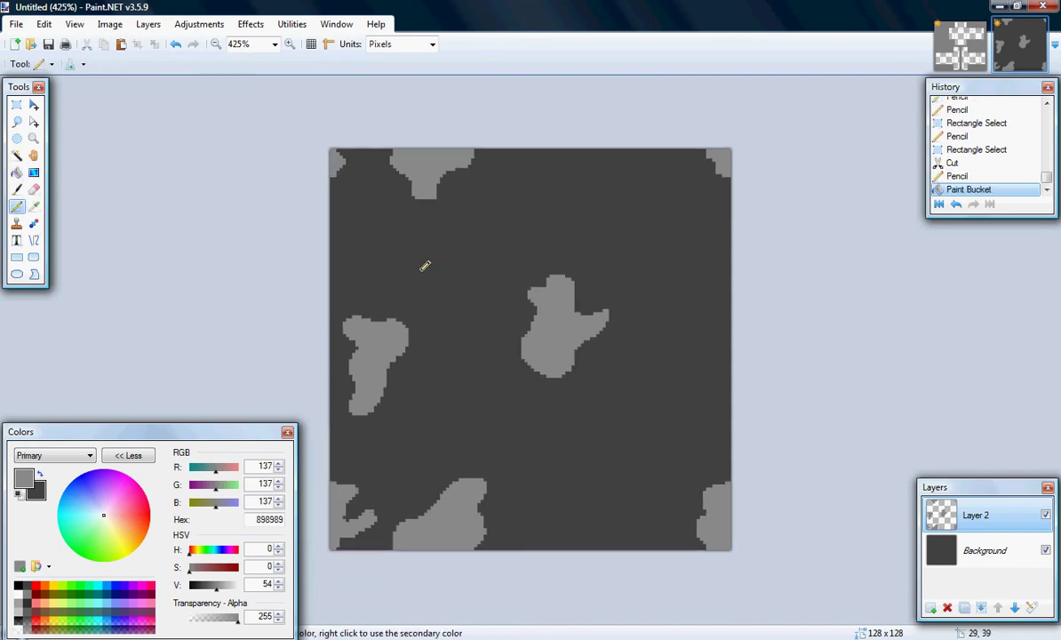
drag(580, 404, 573, 391)
key(f)
click(576, 393)
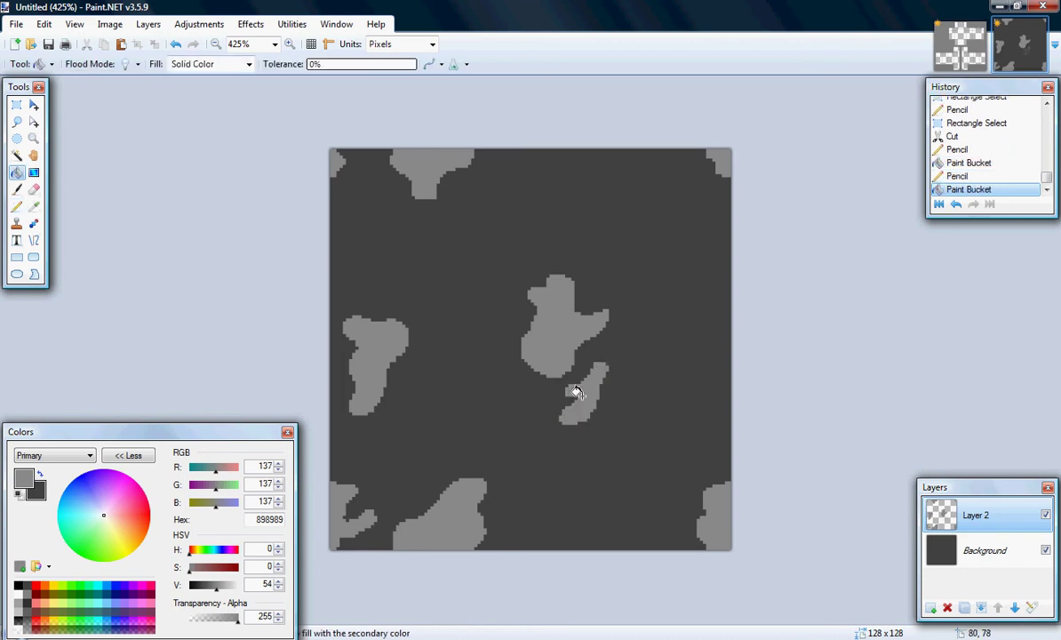
Add a filled light grey blob at the right edge and select a full-width strip through it
key(p)
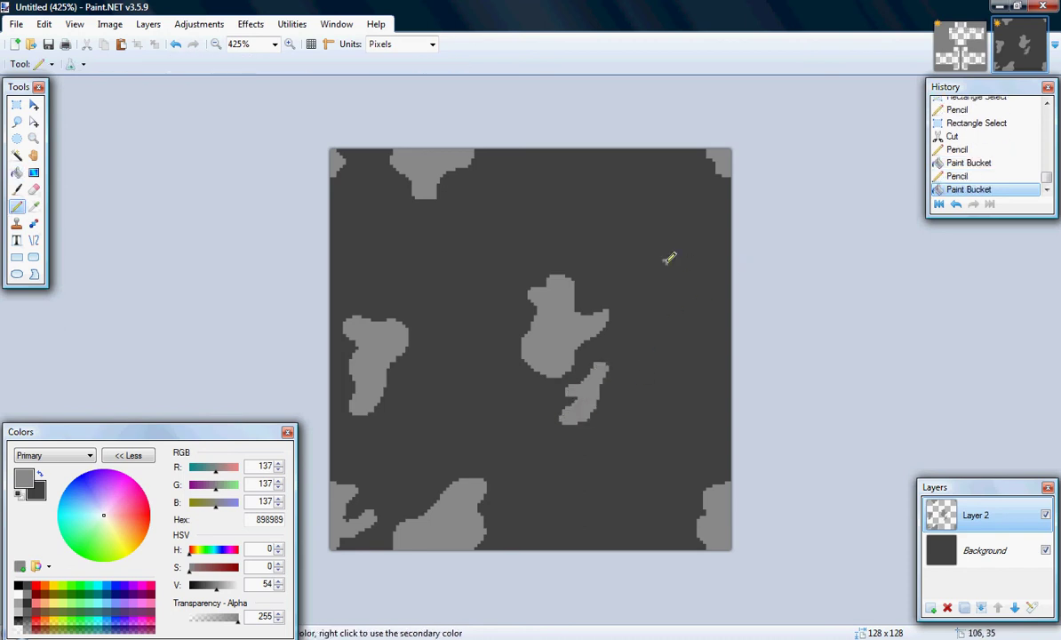
drag(669, 258, 677, 242)
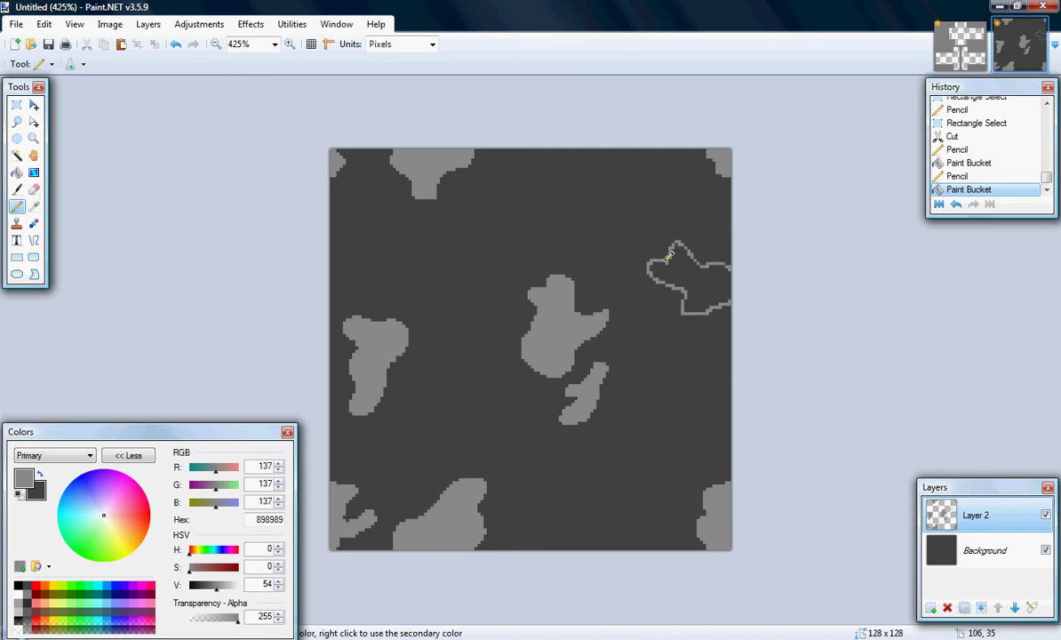
key(f)
click(687, 270)
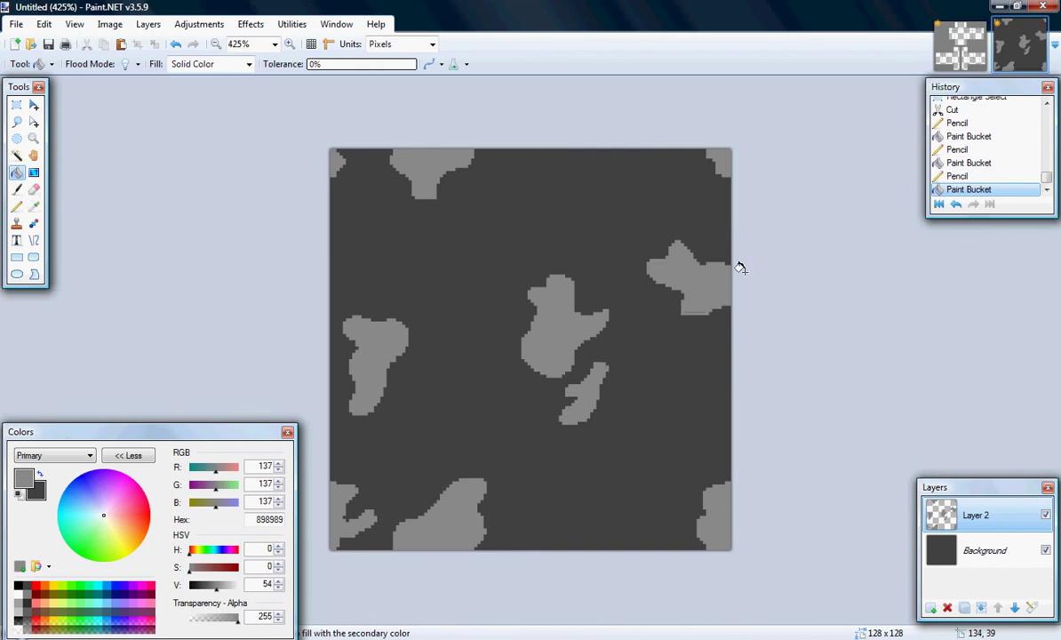
key(s)
drag(735, 263, 299, 265)
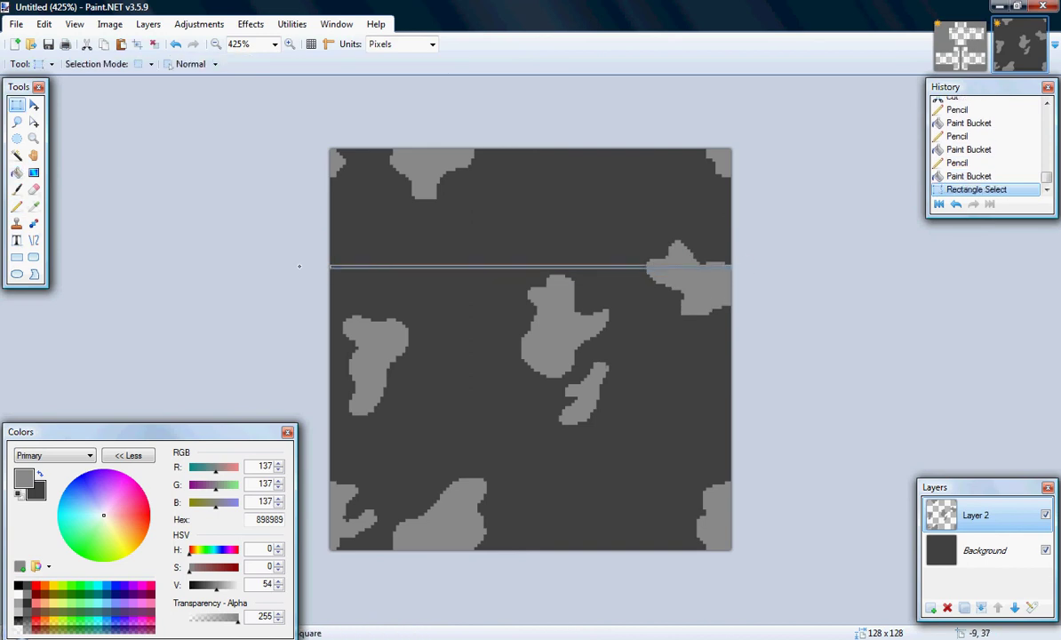
Mark the left edge at the strip heights and cut away the stray thin seam line
key(p)
click(334, 265)
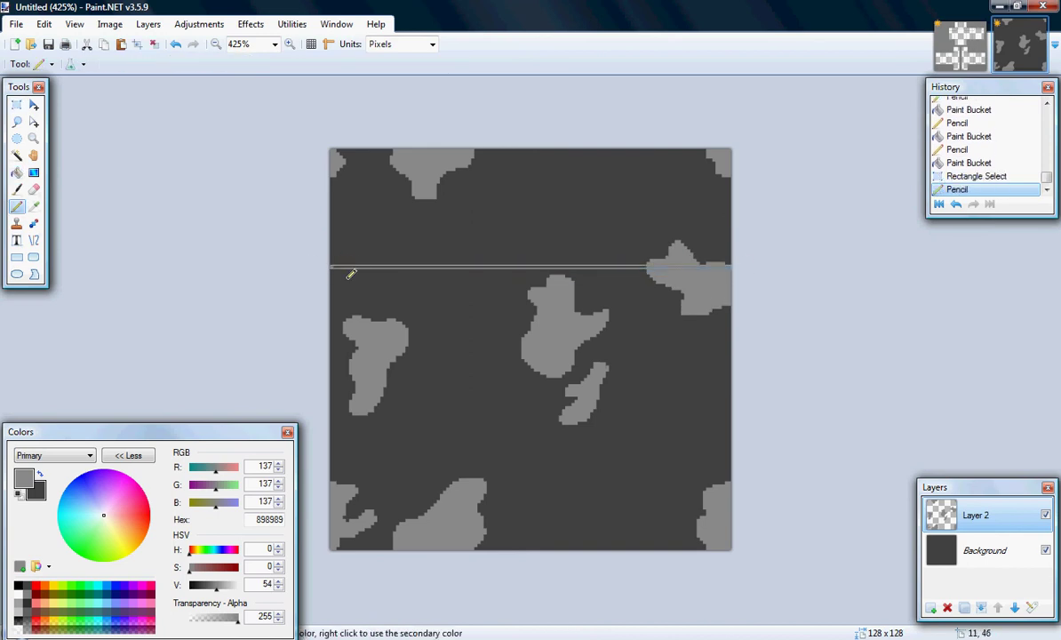
key(m)
drag(379, 311, 382, 350)
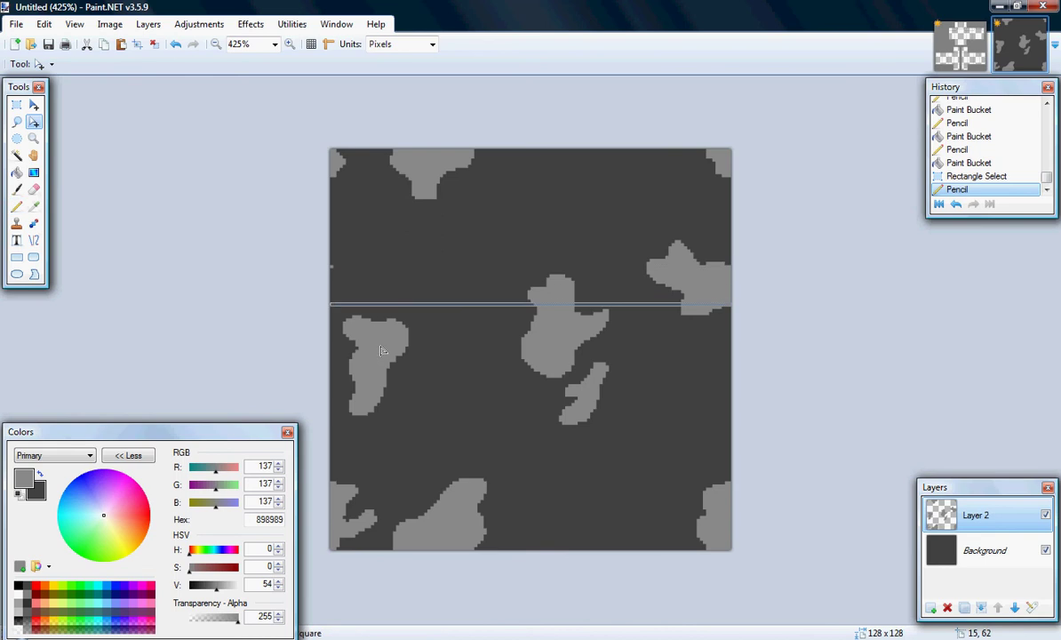
key(p)
click(335, 302)
key(s)
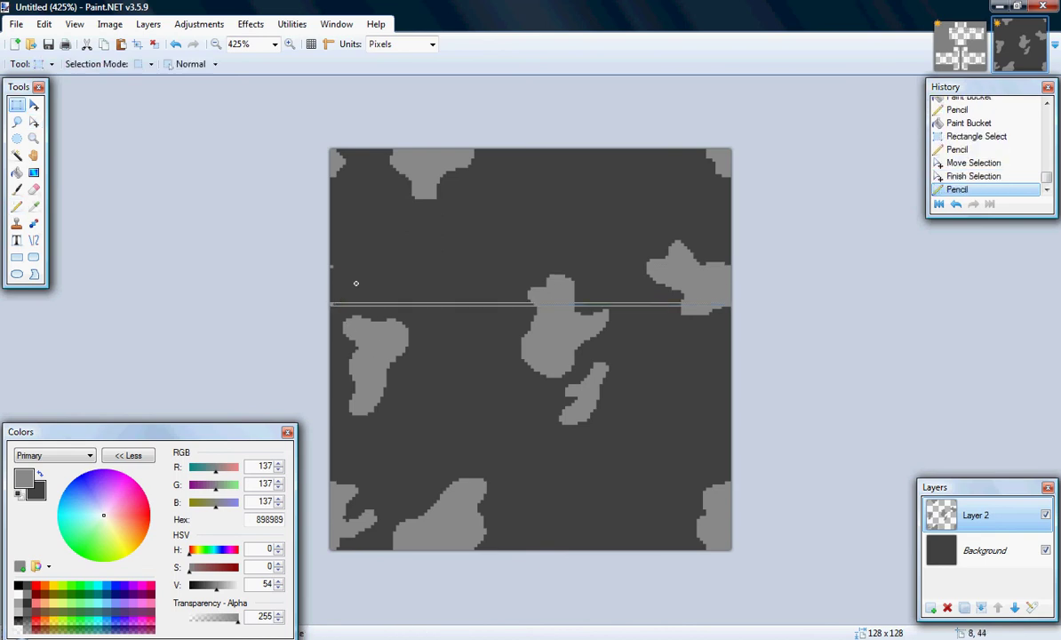
drag(325, 300, 738, 308)
key(ctrl+x)
Outline and fill a light grey blob on the left edge, then clean stray pixels
key(p)
mouse_move(337, 303)
mouse_down()
mouse_move(363, 272)
mouse_move(345, 262)
mouse_up()
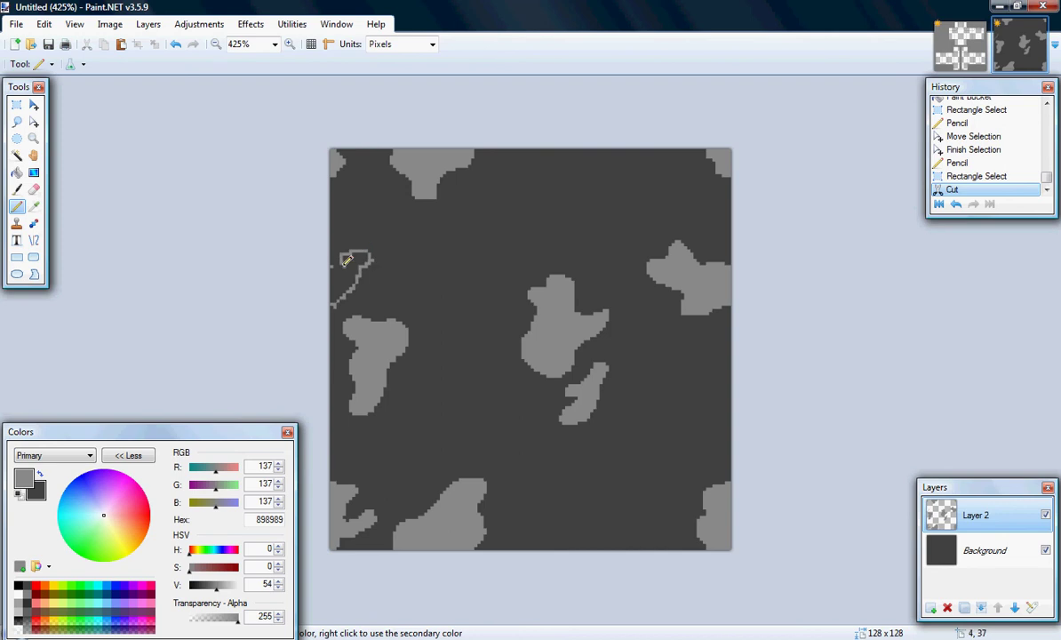
key(f)
click(342, 260)
click(336, 259)
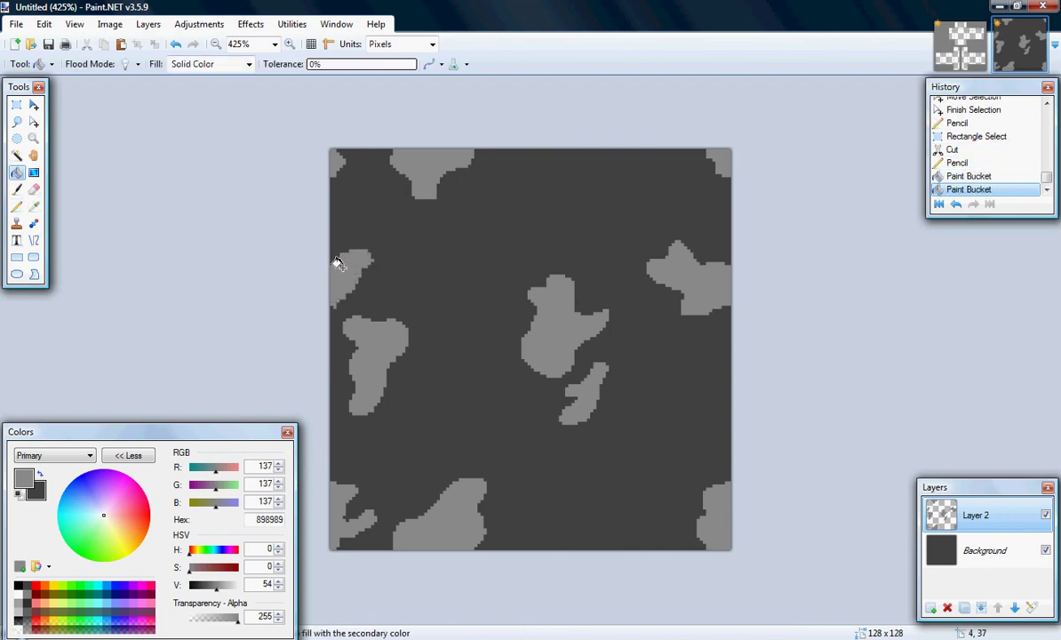
key(p)
mouse_move(333, 256)
mouse_down()
mouse_move(336, 266)
mouse_move(351, 258)
mouse_up()
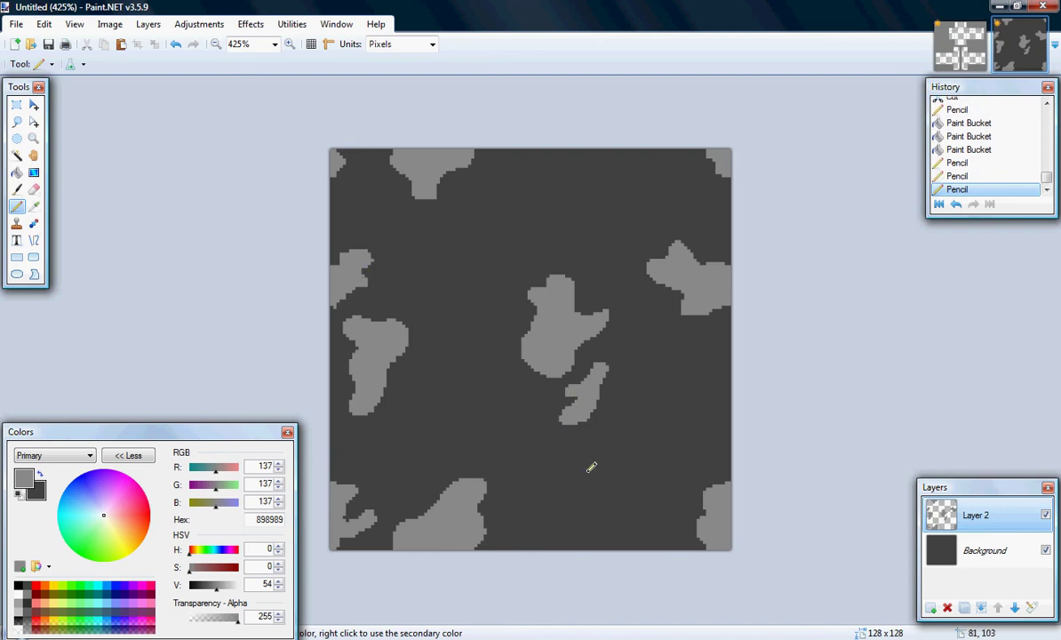
Undo a stray squiggle, then add a small filled blob right of the left blob
drag(591, 467, 599, 449)
key(ctrl+z)
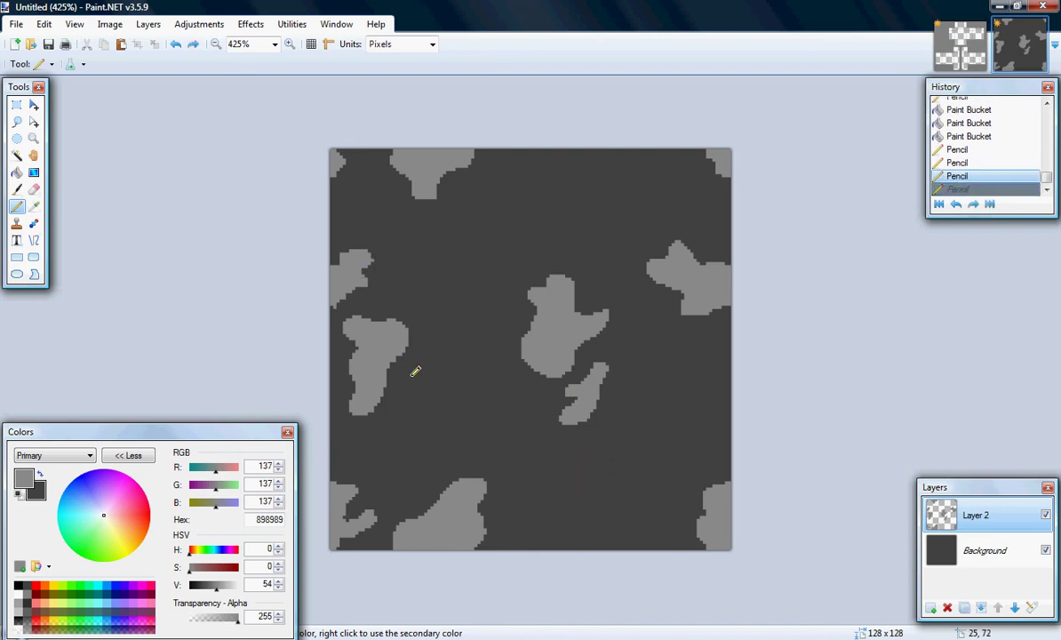
drag(415, 372, 416, 374)
key(f)
click(421, 385)
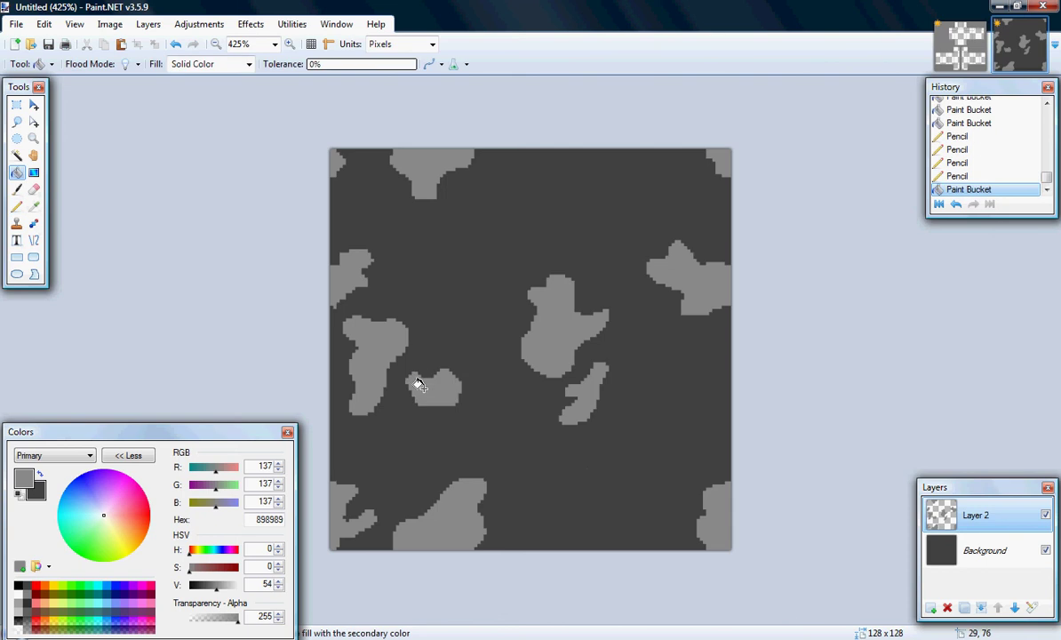
key(ctrl+minus)
Outline and fill a light grey blob below the central blob
key(p)
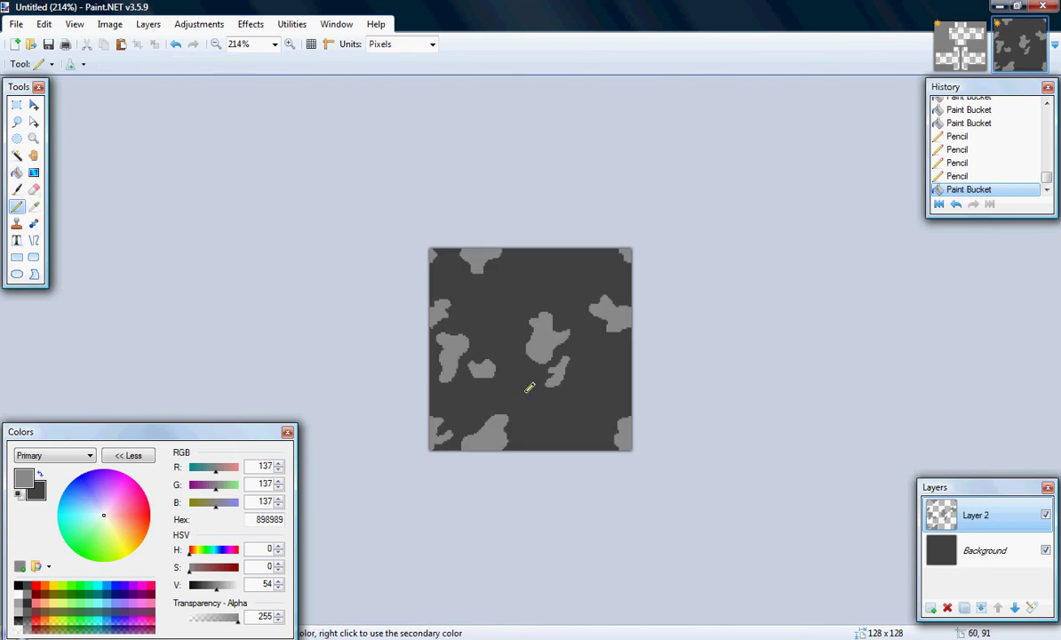
drag(522, 395, 543, 417)
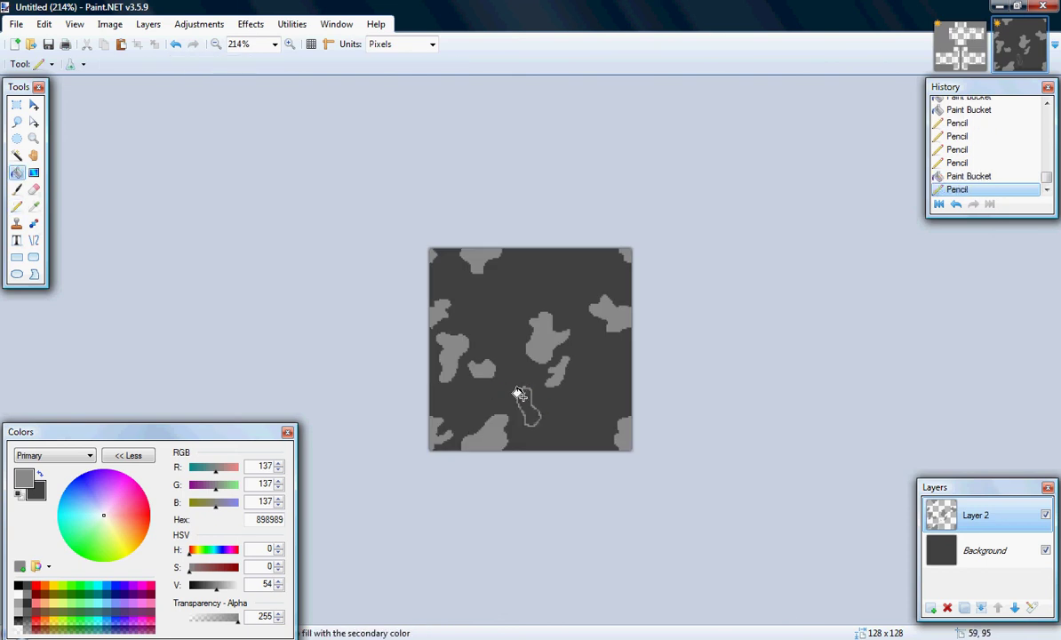
key(f)
click(524, 407)
key(ctrl+plus)
Add a filled light grey blob near the lower right edge and extend it
key(p)
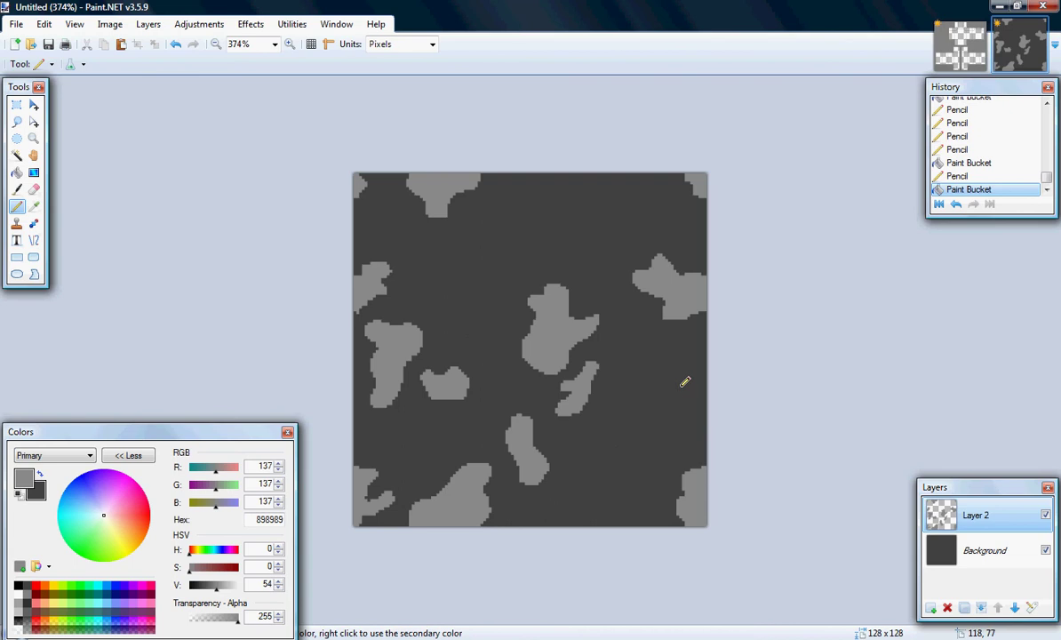
drag(682, 385, 685, 379)
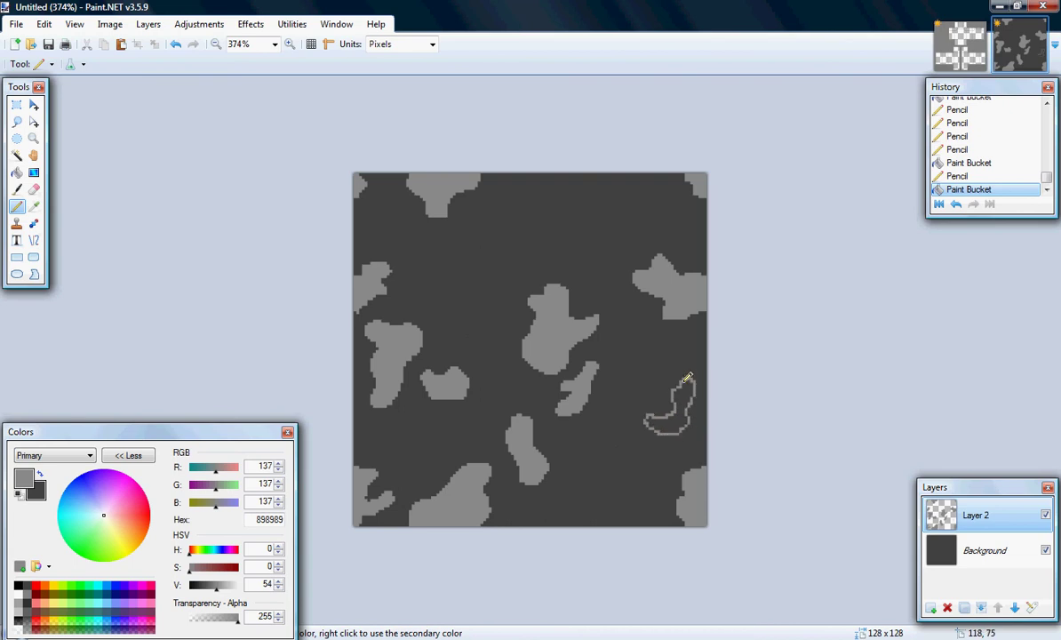
key(f)
click(676, 393)
key(p)
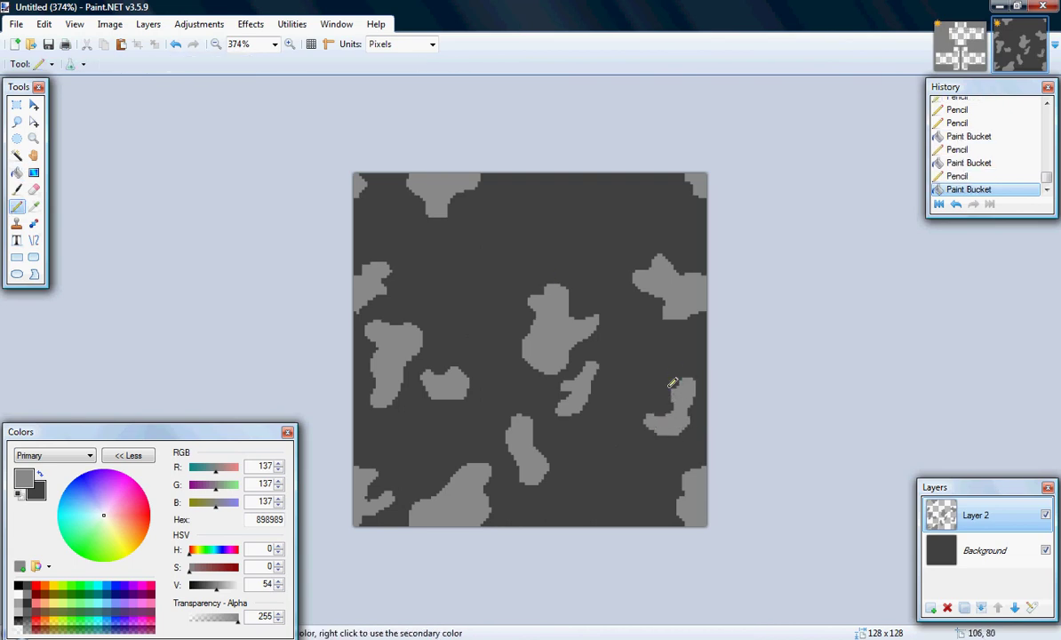
drag(680, 389, 671, 391)
key(f)
click(659, 398)
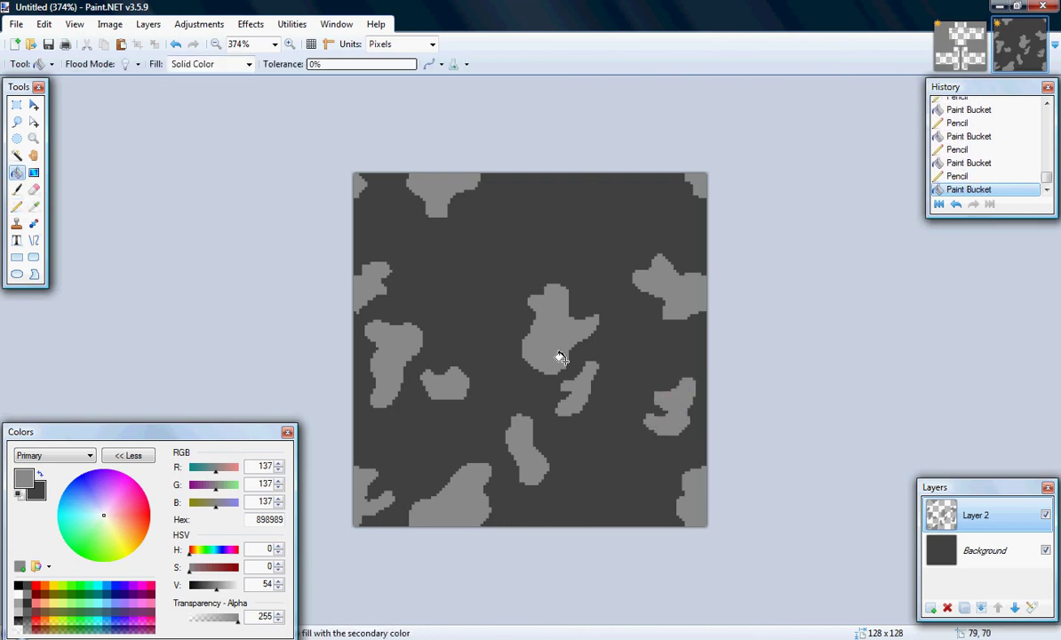
Outline and fill a long light grey blob across the upper middle
key(p)
drag(557, 200, 545, 255)
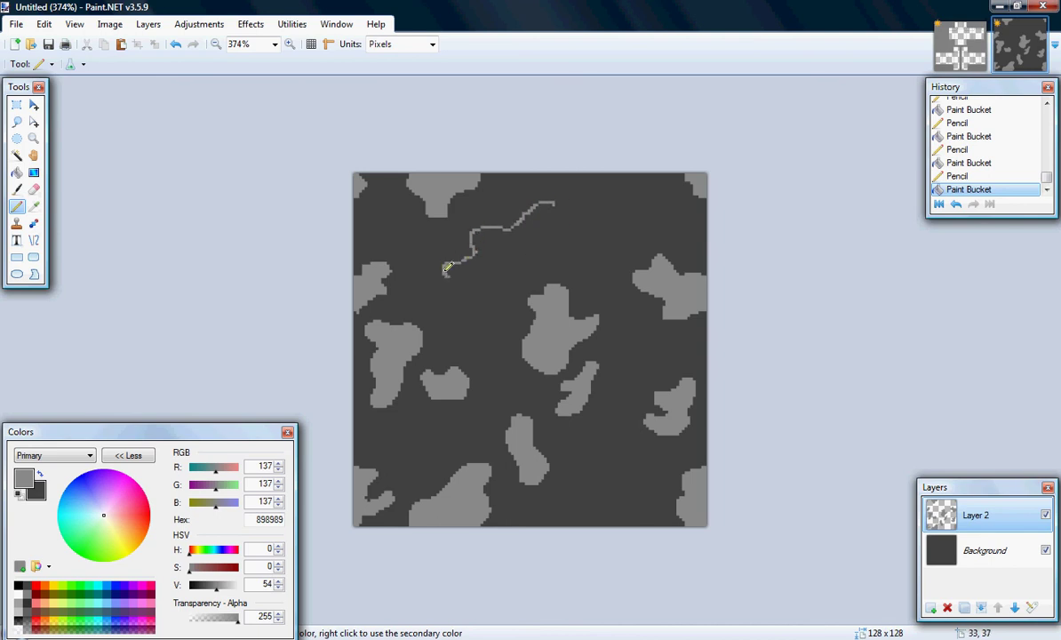
drag(545, 255, 562, 209)
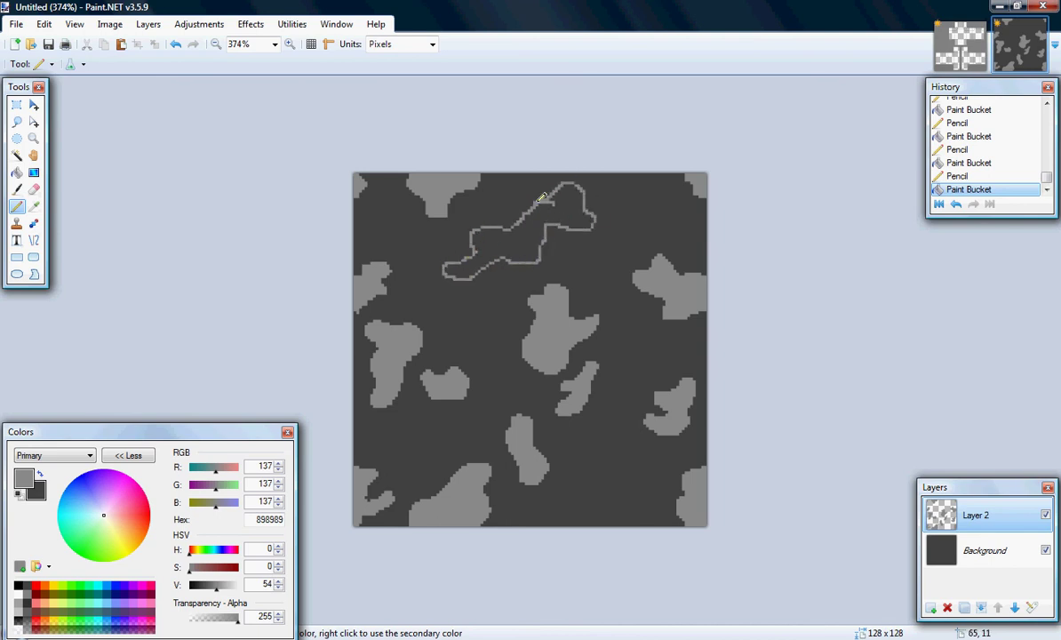
key(f)
click(562, 209)
Fill a blob in the lower middle-right and outline a small lower-left blob
key(p)
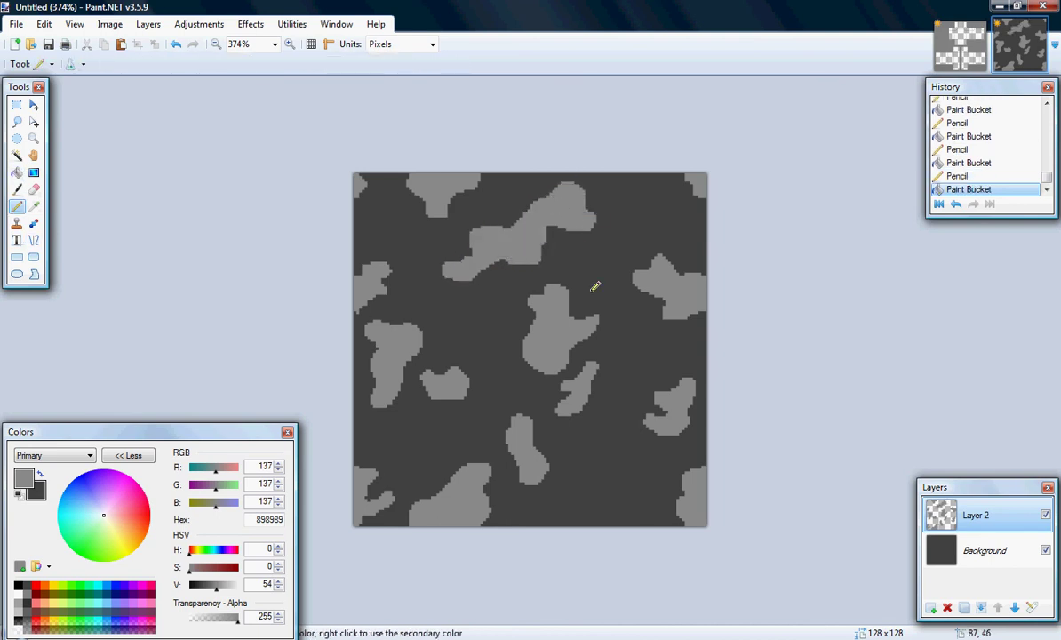
drag(583, 443, 589, 437)
key(f)
click(593, 449)
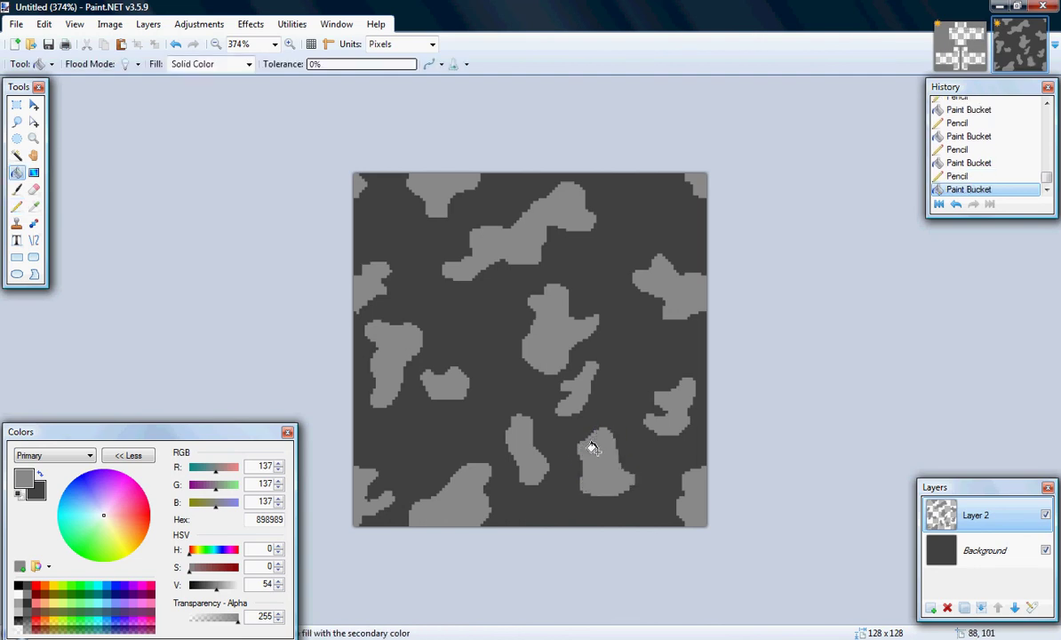
key(p)
drag(444, 391, 448, 395)
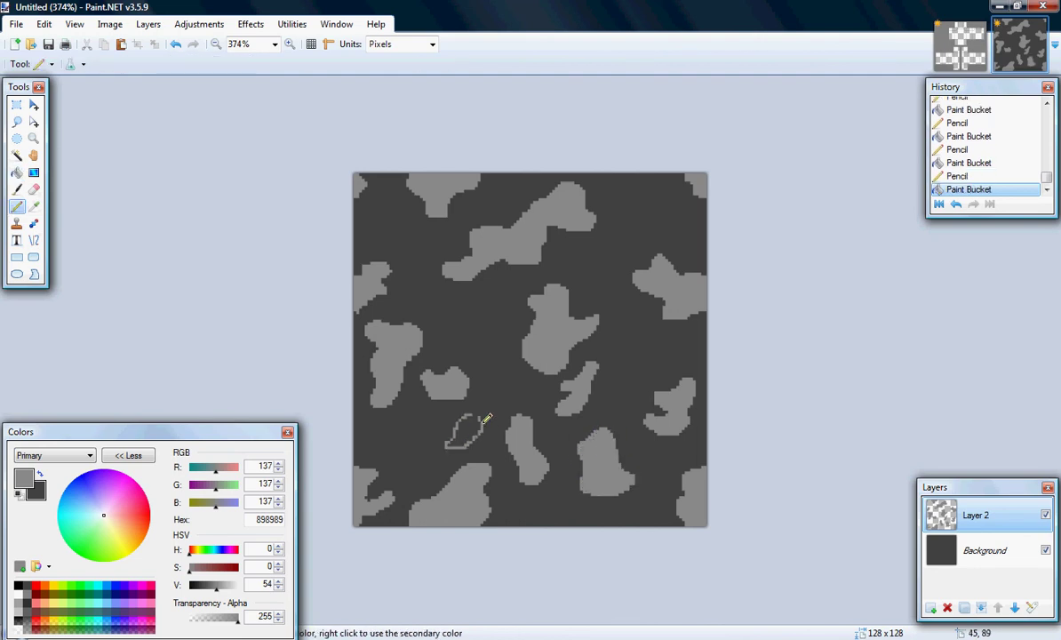
key(f)
scroll(436, 426, down, 3)
scroll(569, 462, up, 2)
key(p)
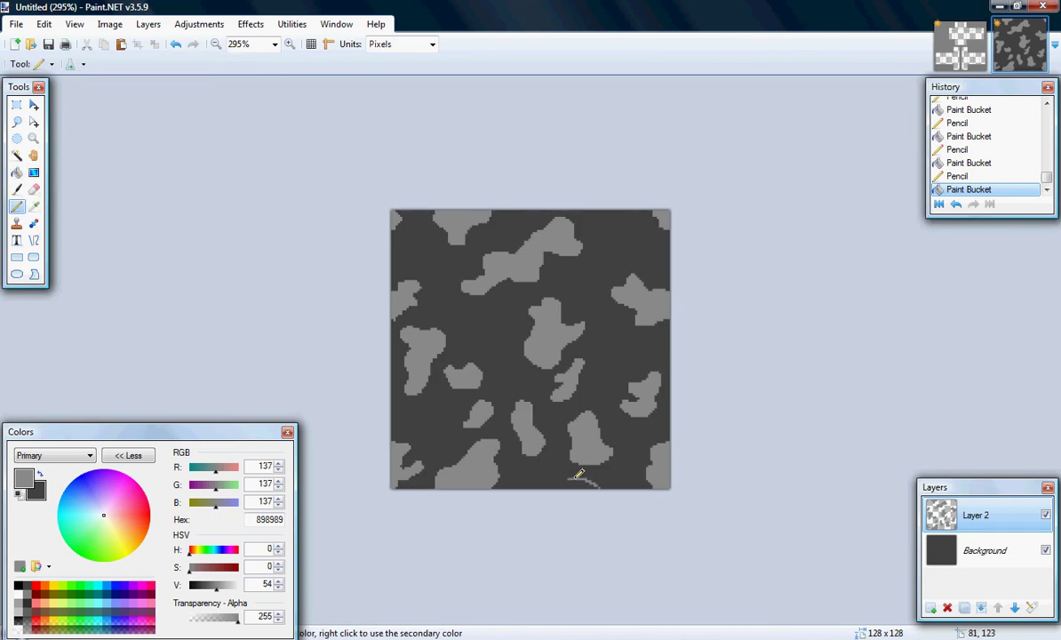
Outline a small blob at the bottom edge and fill it with light grey
drag(604, 482, 538, 484)
key(f)
click(555, 485)
Select a thin full-height vertical strip and shift it left to close the gap
scroll(575, 490, up, 1)
key(s)
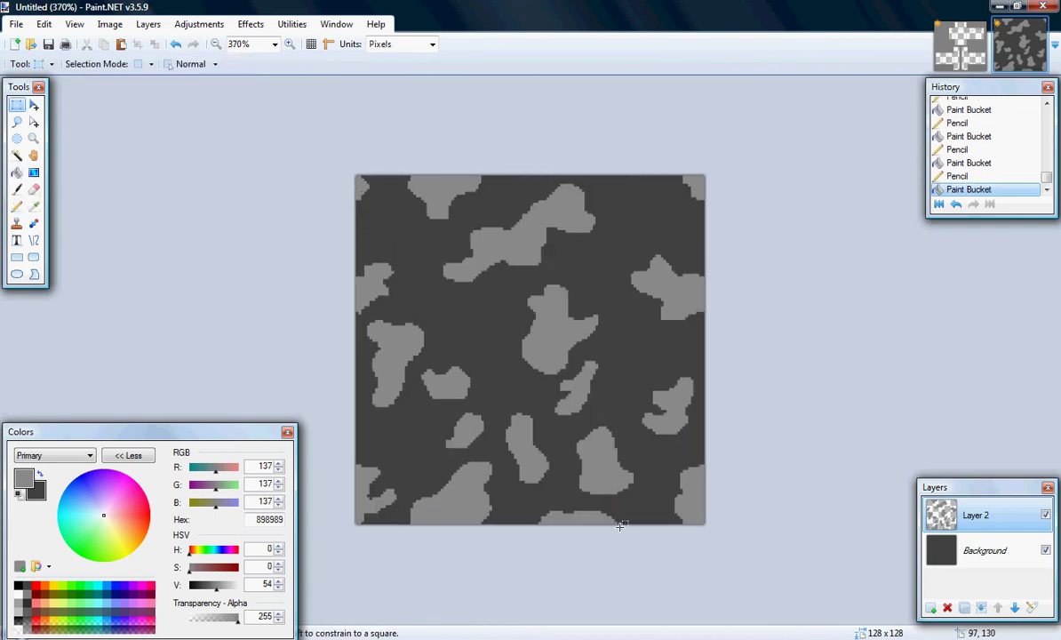
mouse_move(617, 523)
mouse_down()
mouse_move(599, 123)
mouse_move(616, 101)
mouse_move(620, 110)
mouse_up()
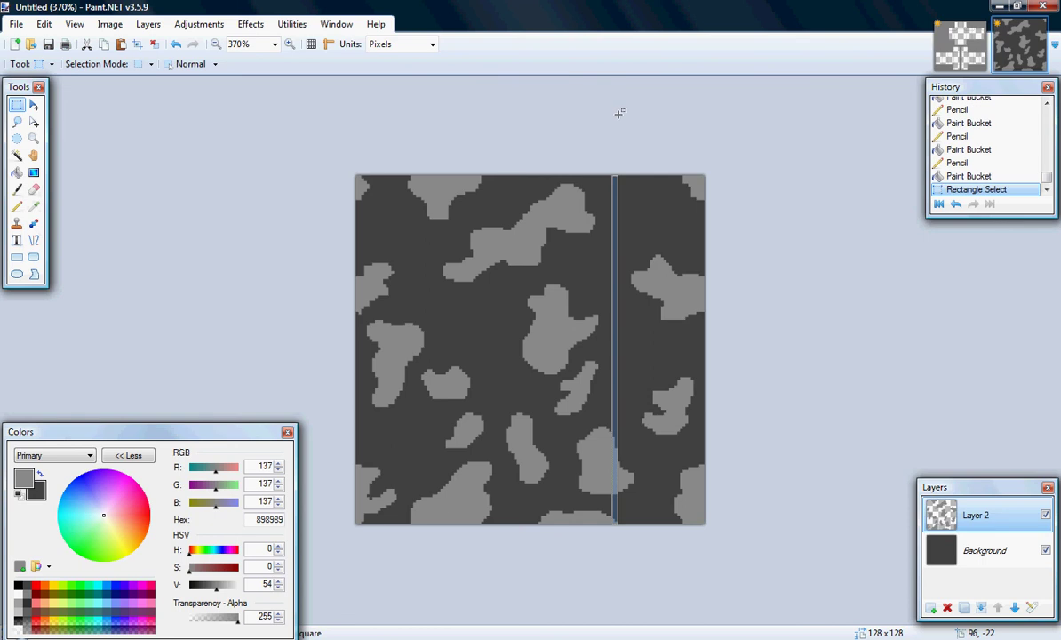
key(p)
click(617, 175)
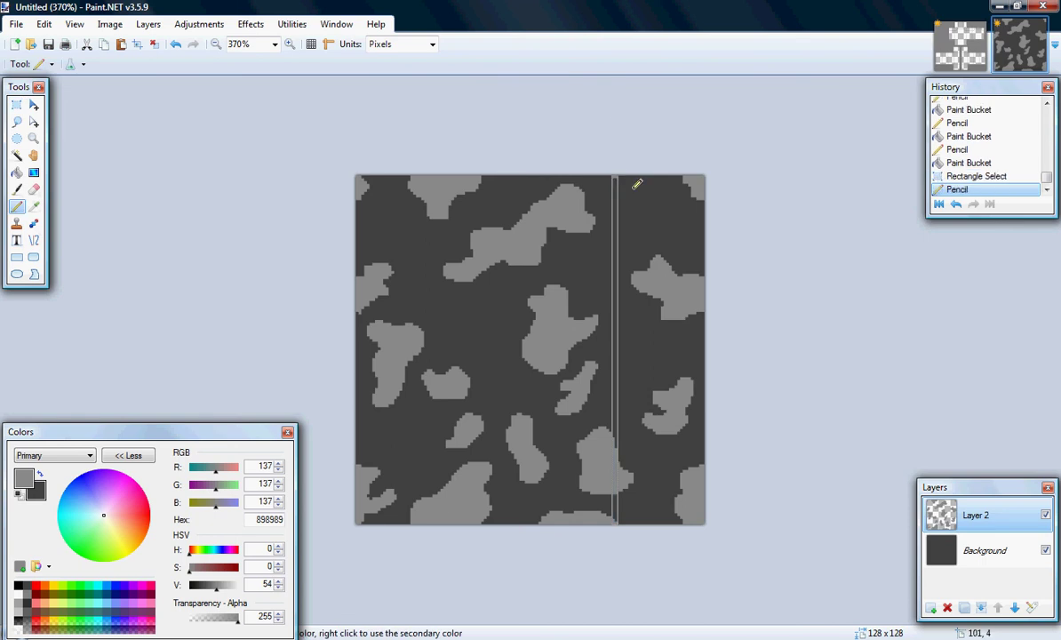
key(m)
drag(640, 188, 570, 198)
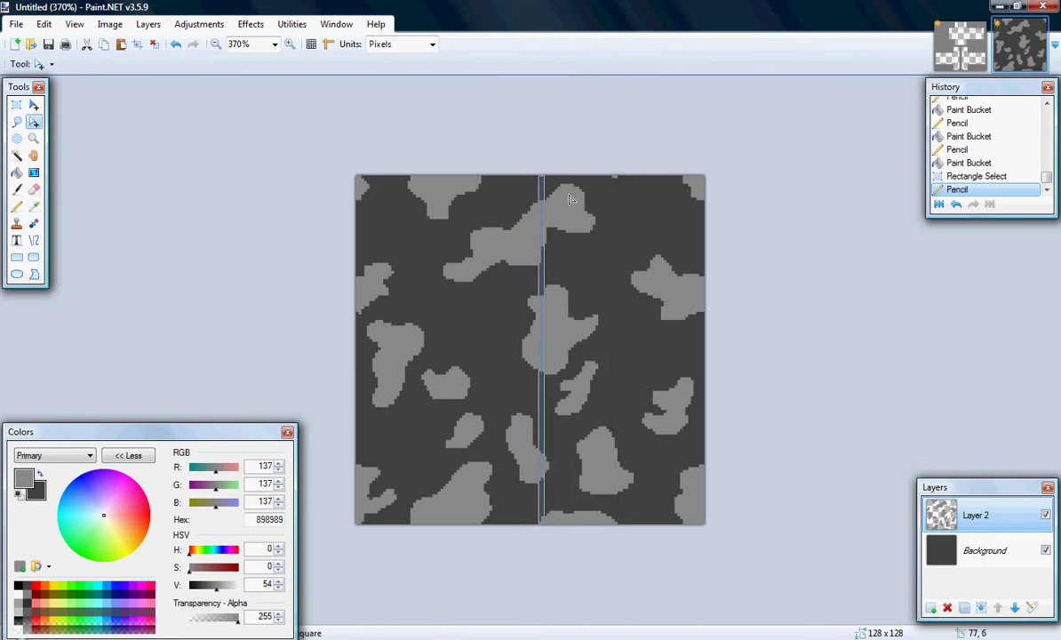
key(p)
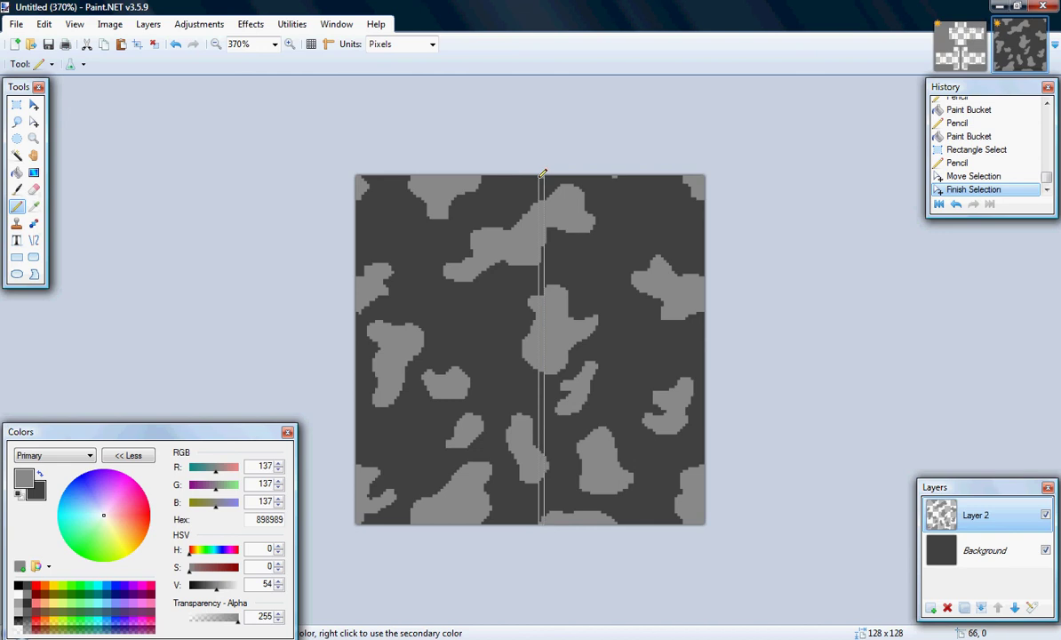
Select and cut away the leftover vertical seam line
click(541, 174)
key(s)
drag(537, 175, 546, 524)
key(ctrl+x)
Patch the gap along the canvas top edge with pixels and a fill
key(p)
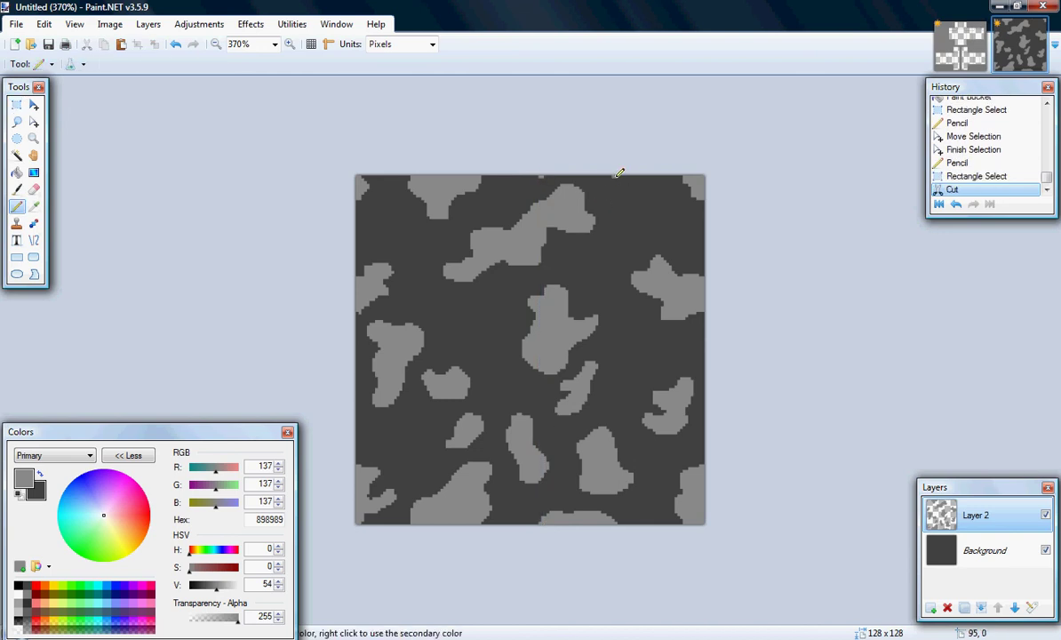
click(550, 175)
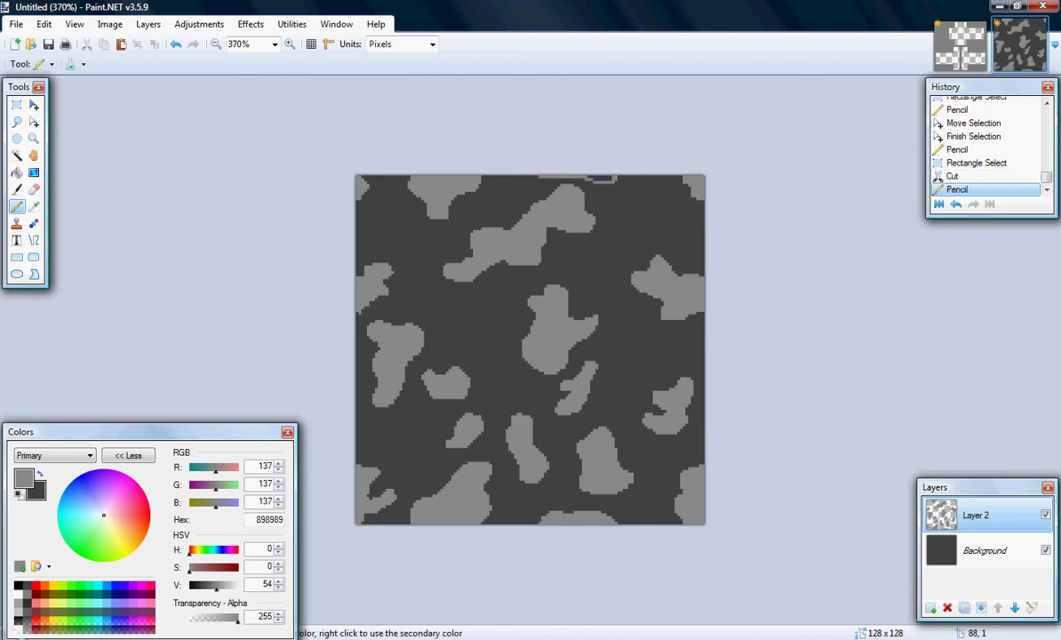
key(f)
click(594, 175)
Outline and fill small grey blobs near the top right and right of centre
key(p)
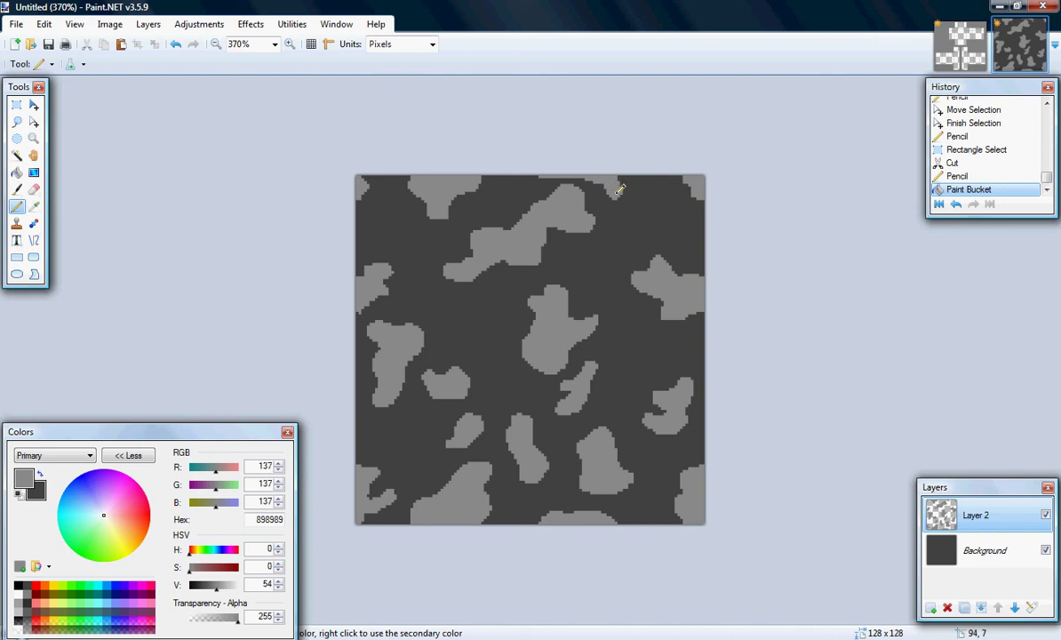
drag(634, 196, 668, 215)
key(f)
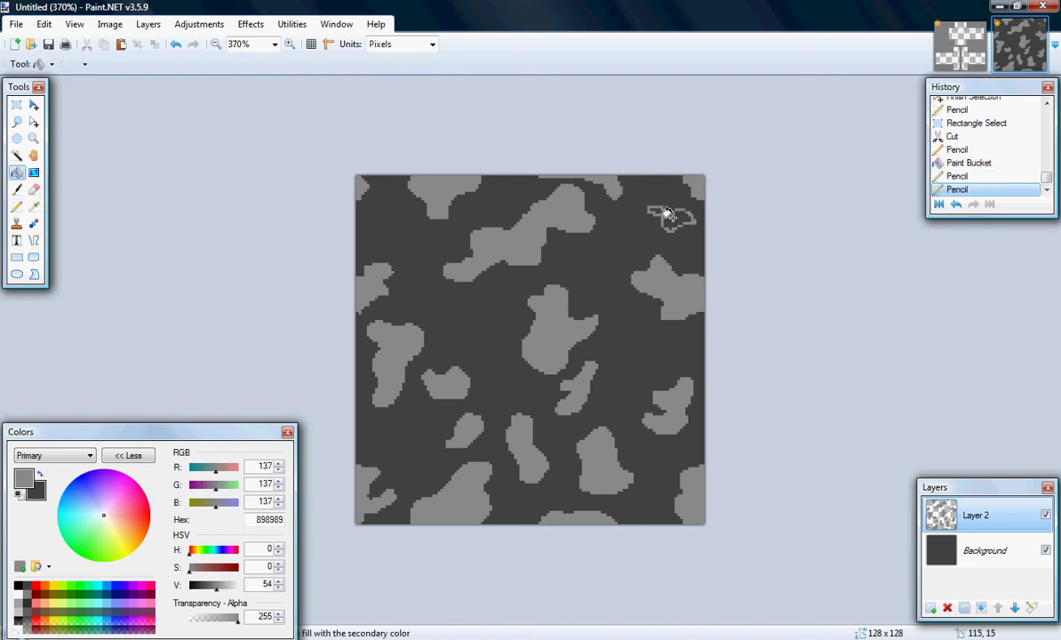
click(669, 215)
key(p)
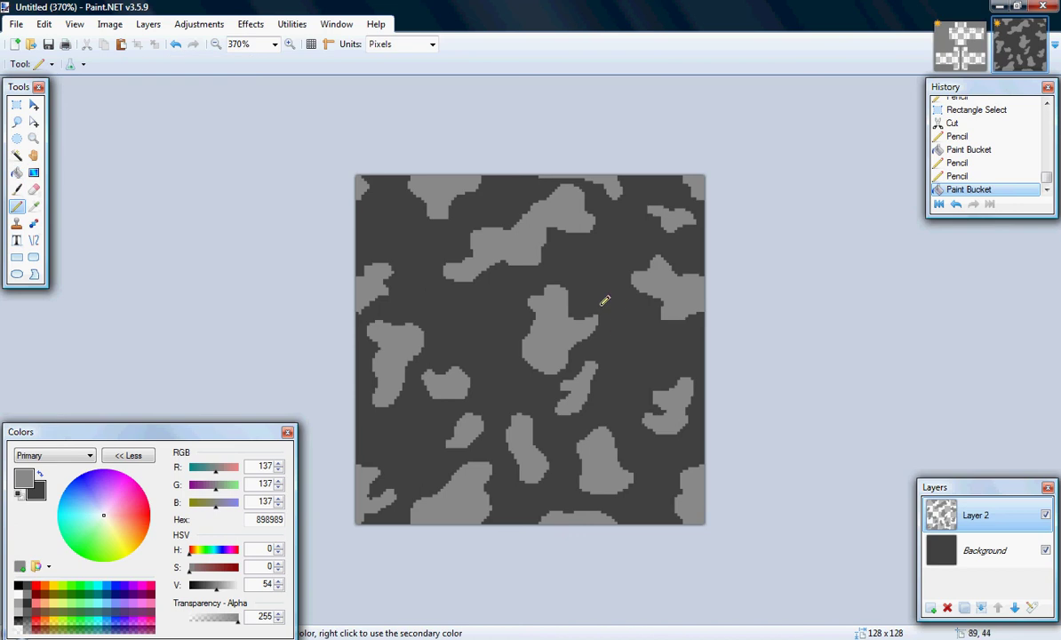
drag(588, 277, 587, 277)
key(f)
click(586, 280)
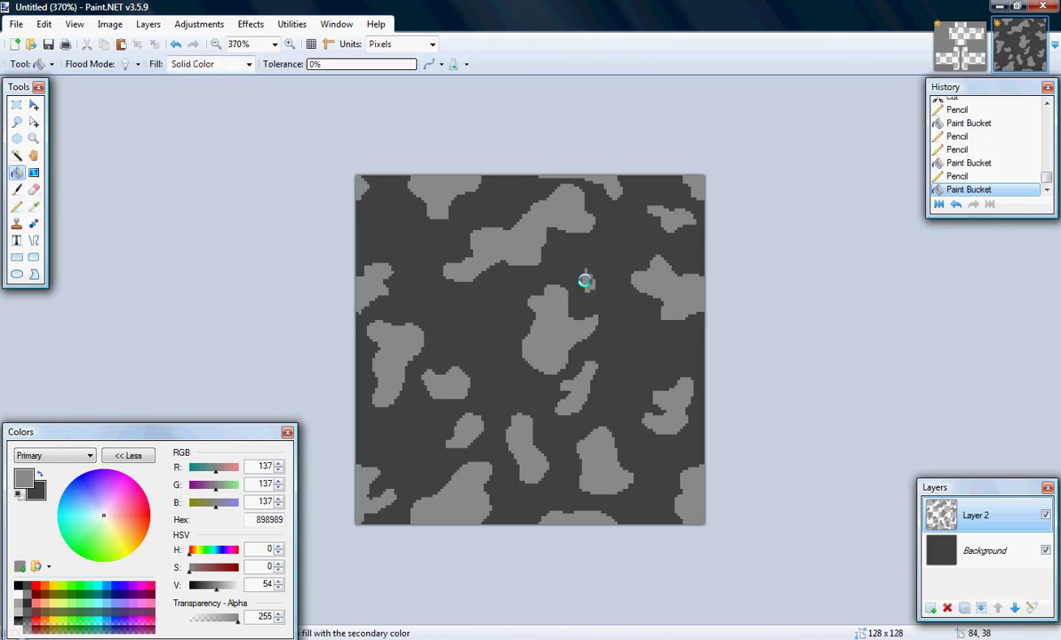
scroll(506, 317, down, 1)
Add a new layer beneath Layer 2 and pick mid grey 6B6B6B, undoing a full-layer fill
key(ctrl+shift+n)
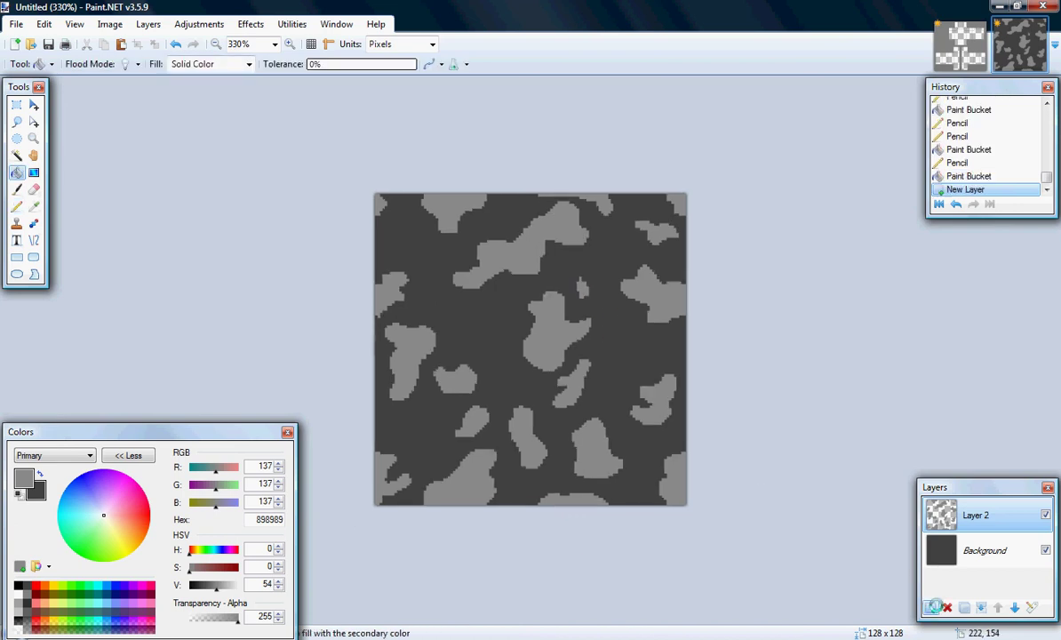
click(1015, 608)
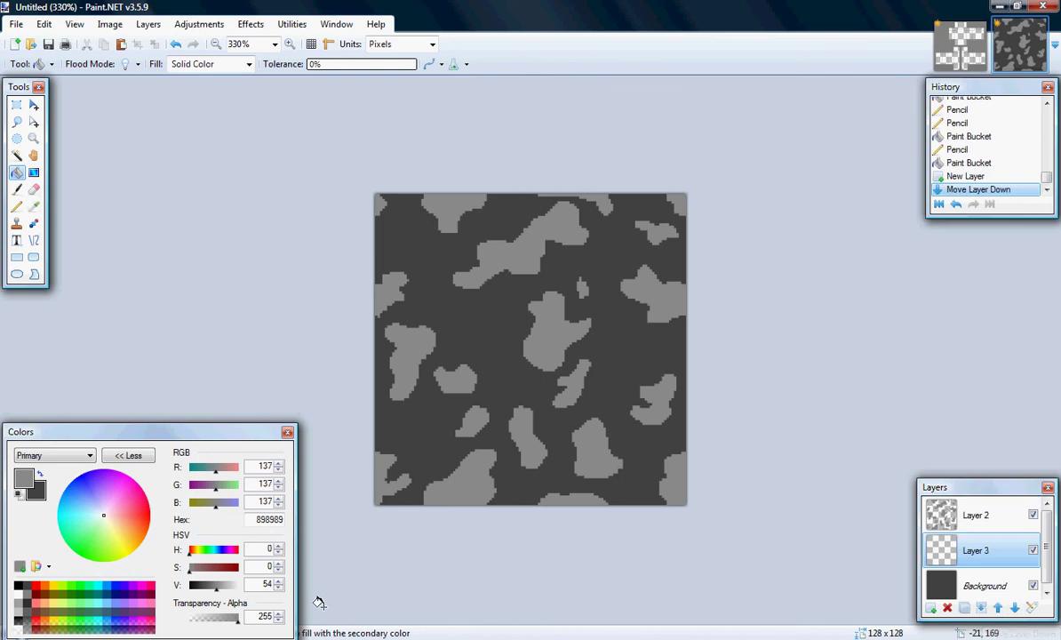
click(189, 552)
click(503, 375)
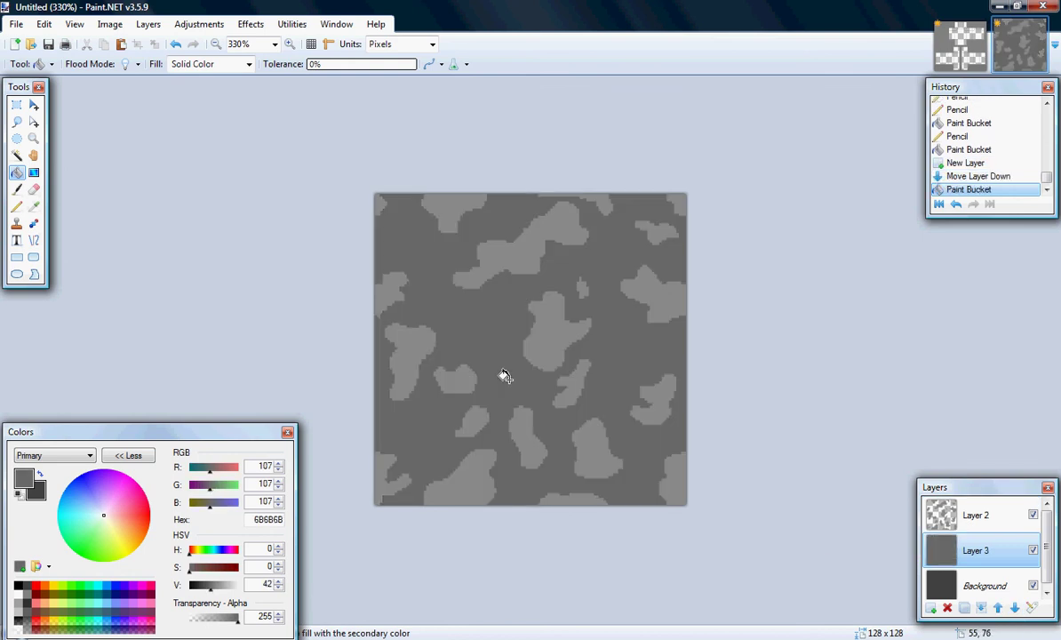
key(ctrl+z)
key(p)
Darken the drawing colour to 565656, undoing stray pencil marks
drag(447, 275, 420, 307)
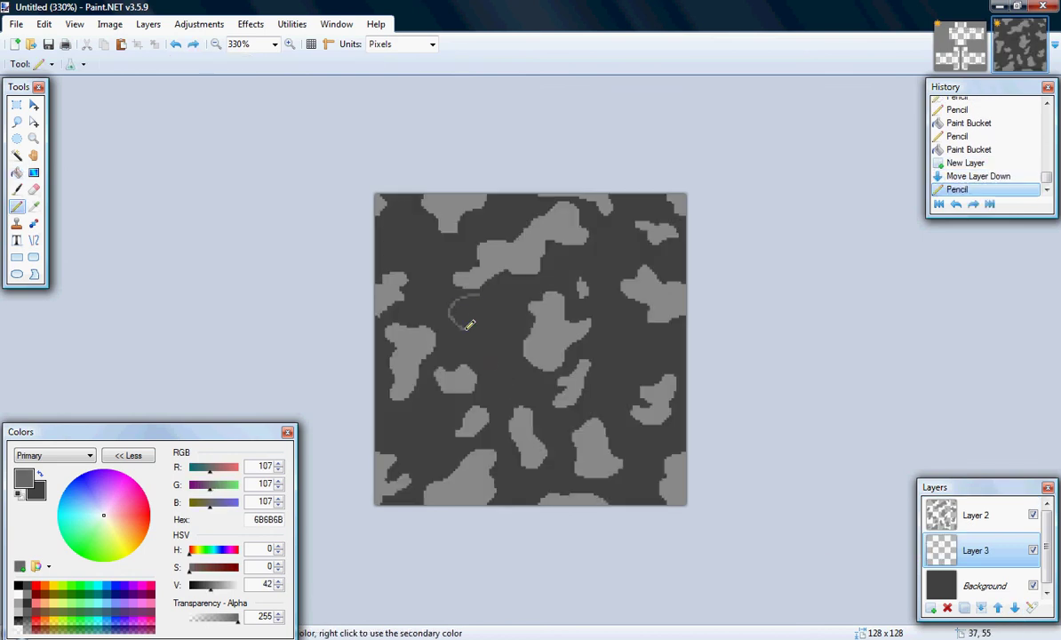
key(ctrl+z)
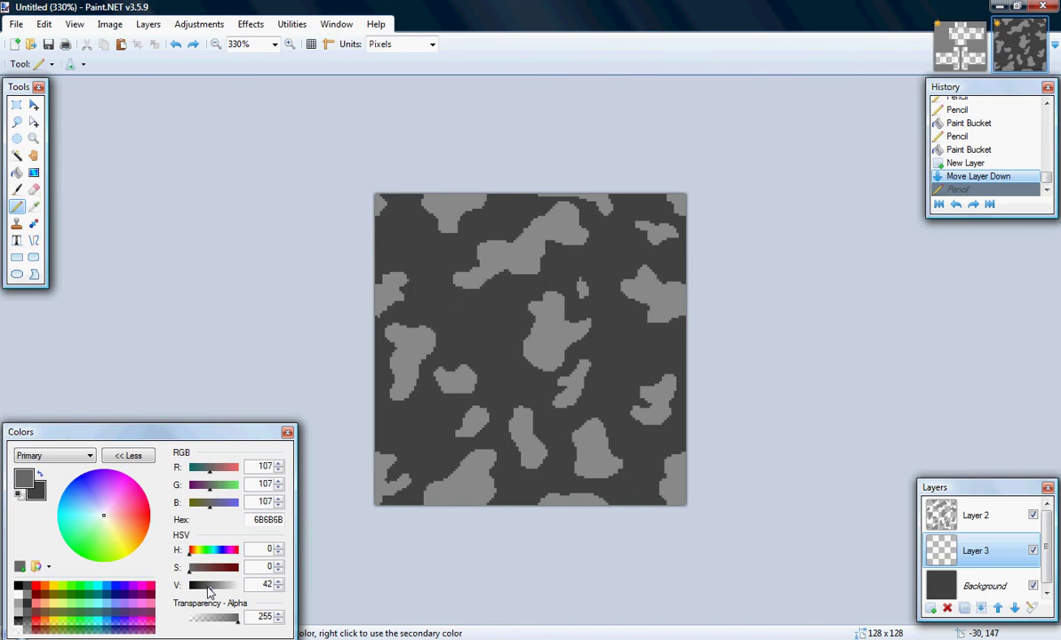
drag(208, 588, 206, 587)
click(440, 282)
key(ctrl+z)
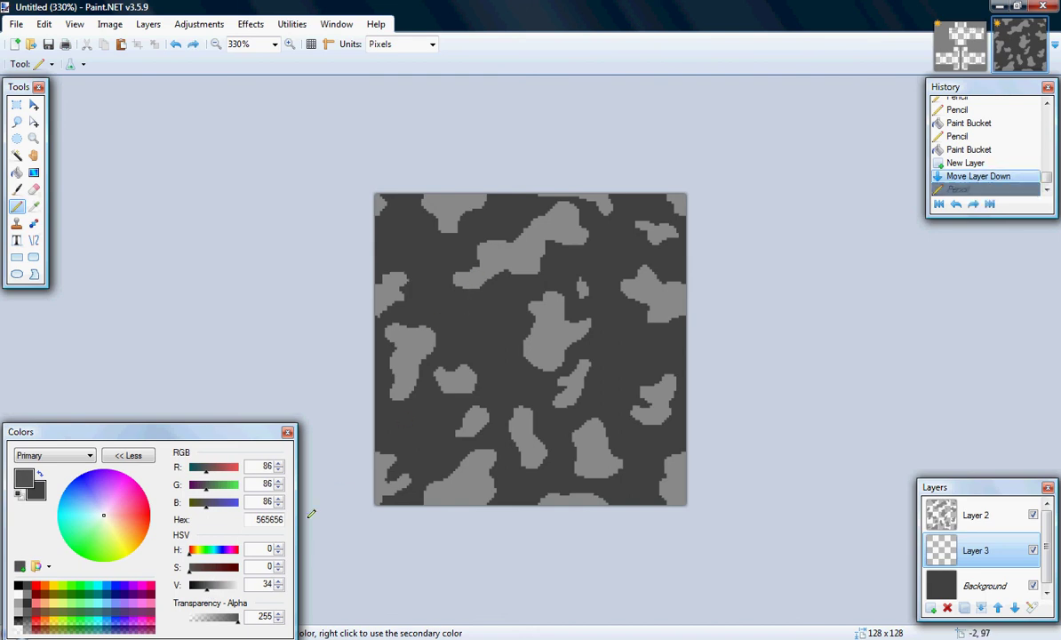
Draw and fill dark-grey blobs near the upper middle and right of centre
mouse_move(461, 319)
mouse_down()
mouse_move(489, 302)
mouse_move(442, 271)
mouse_up()
key(f)
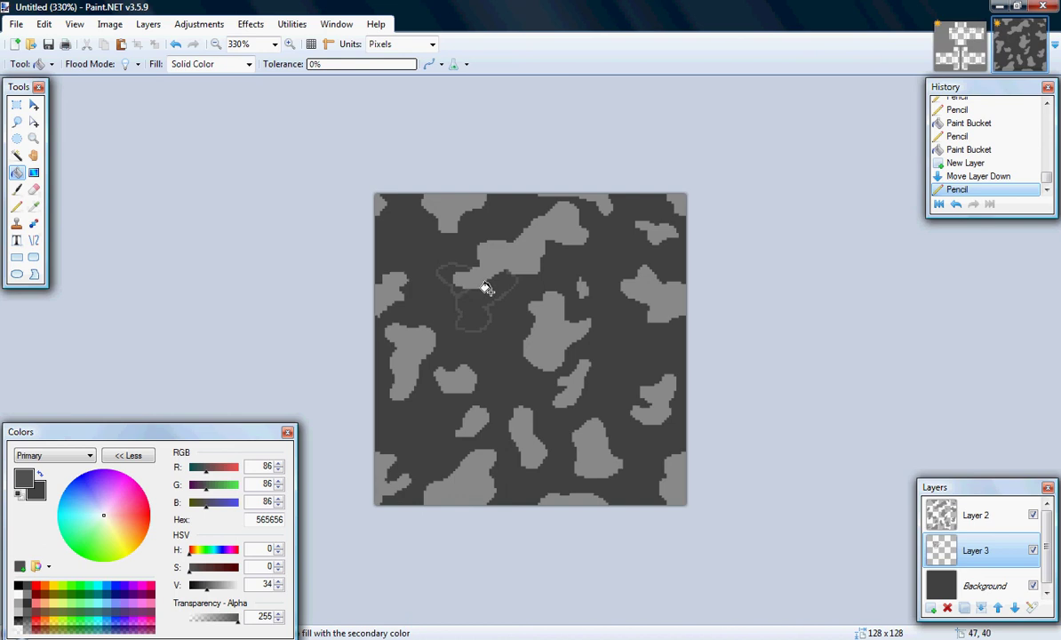
click(480, 288)
key(p)
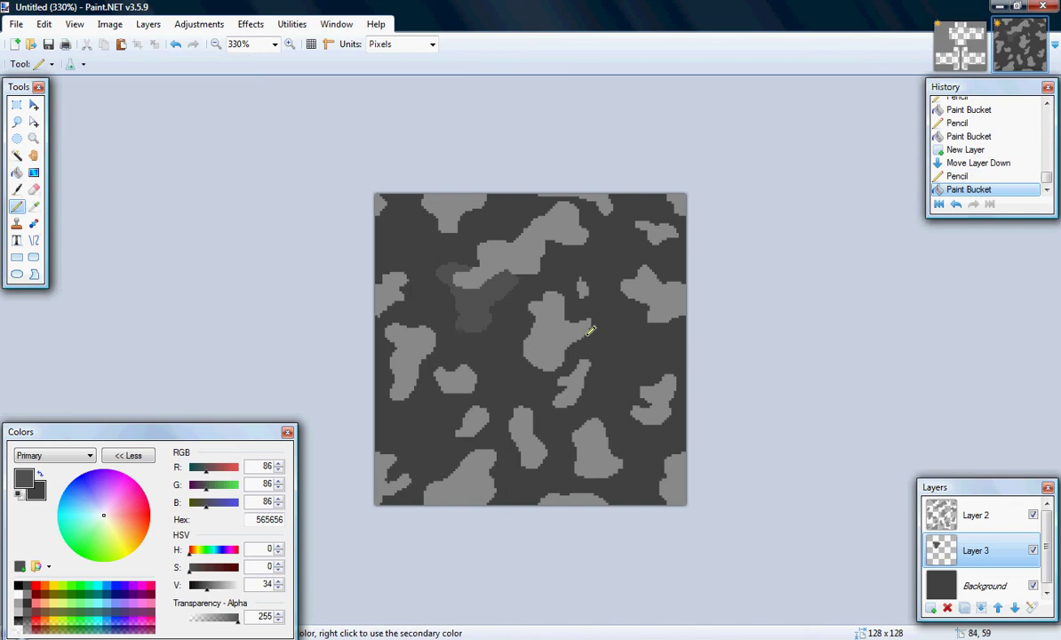
drag(594, 310, 594, 362)
key(f)
click(591, 324)
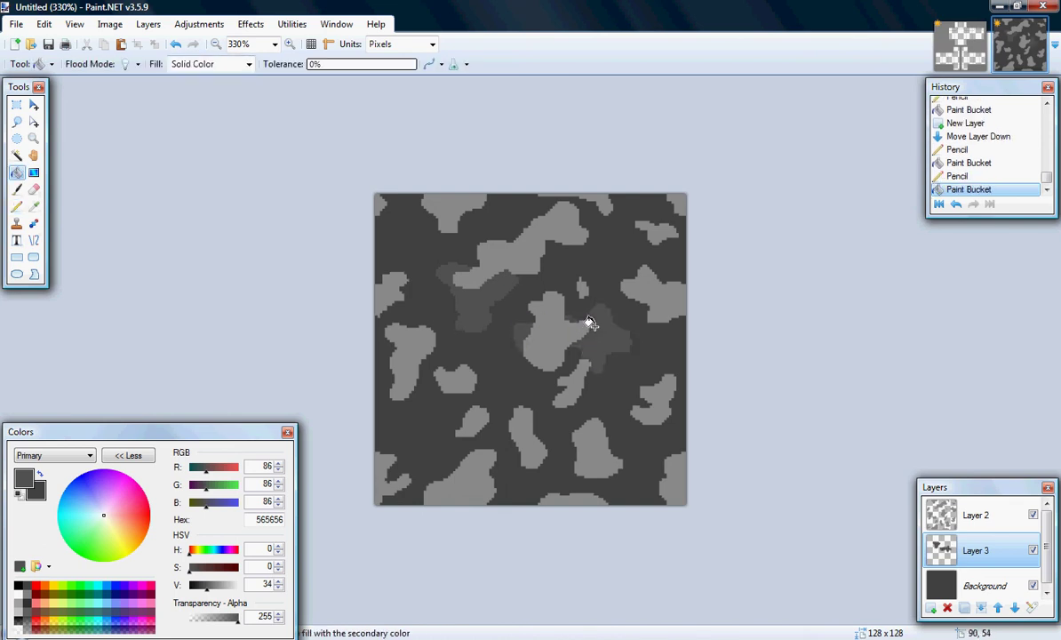
key(p)
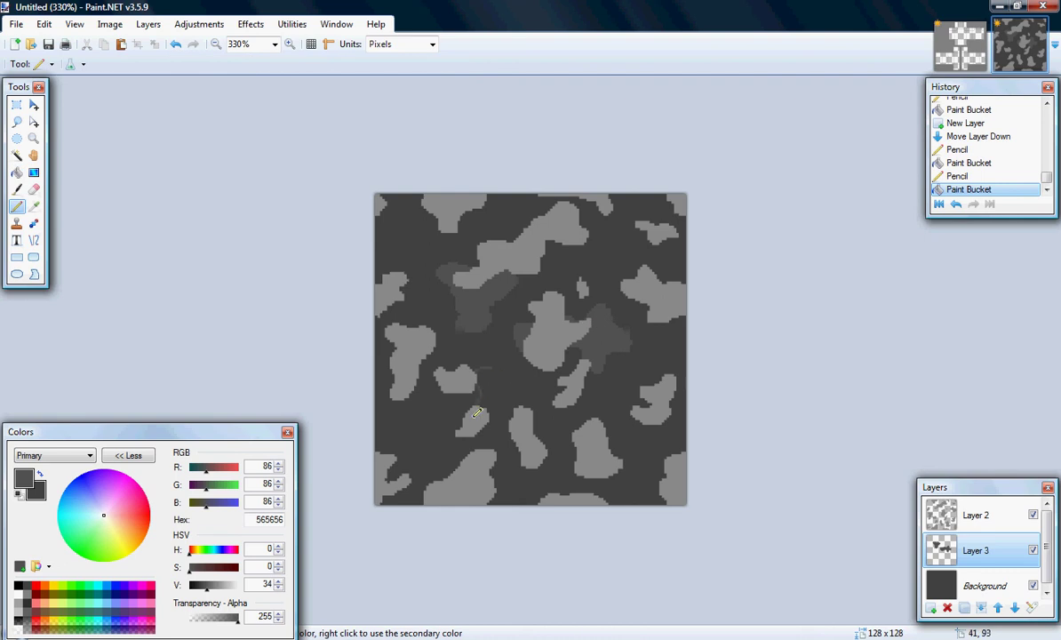
Draw and fill dark-grey blobs in the lower middle and down the left side
drag(477, 413, 481, 364)
key(f)
click(486, 377)
key(p)
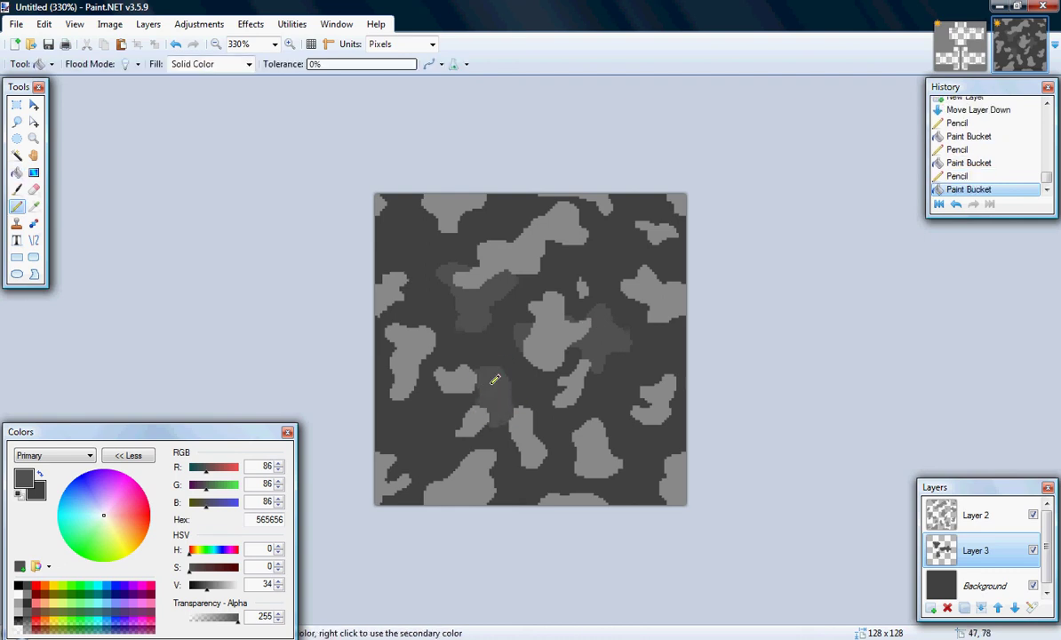
key(p)
mouse_move(409, 318)
mouse_down()
mouse_move(436, 443)
mouse_move(384, 378)
mouse_move(384, 329)
mouse_up()
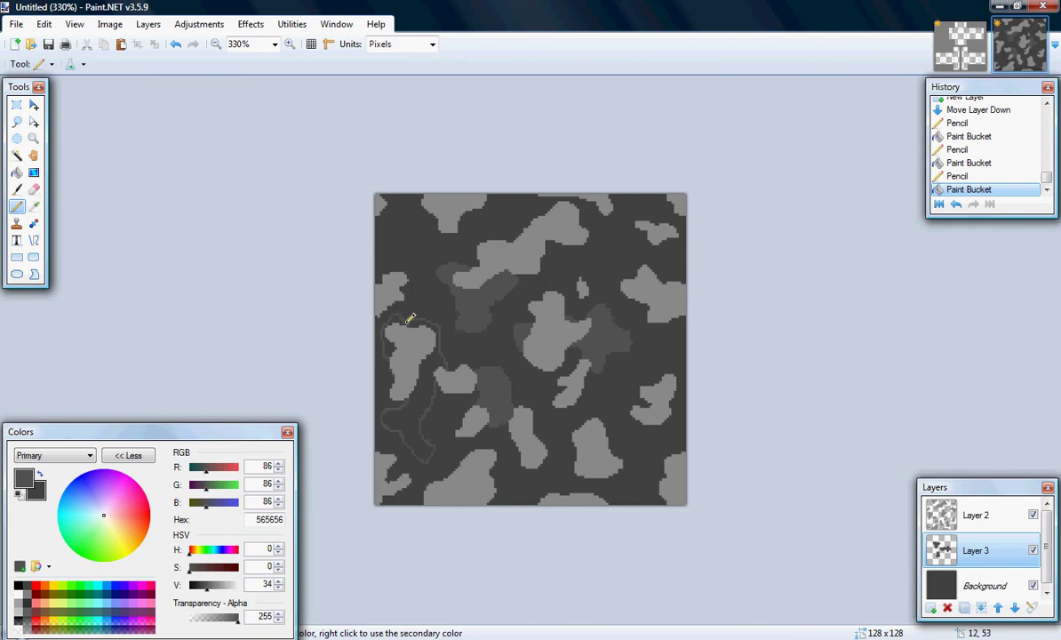
key(f)
click(414, 340)
Draw and fill dark-grey blobs in the lower middle and near the top right
key(p)
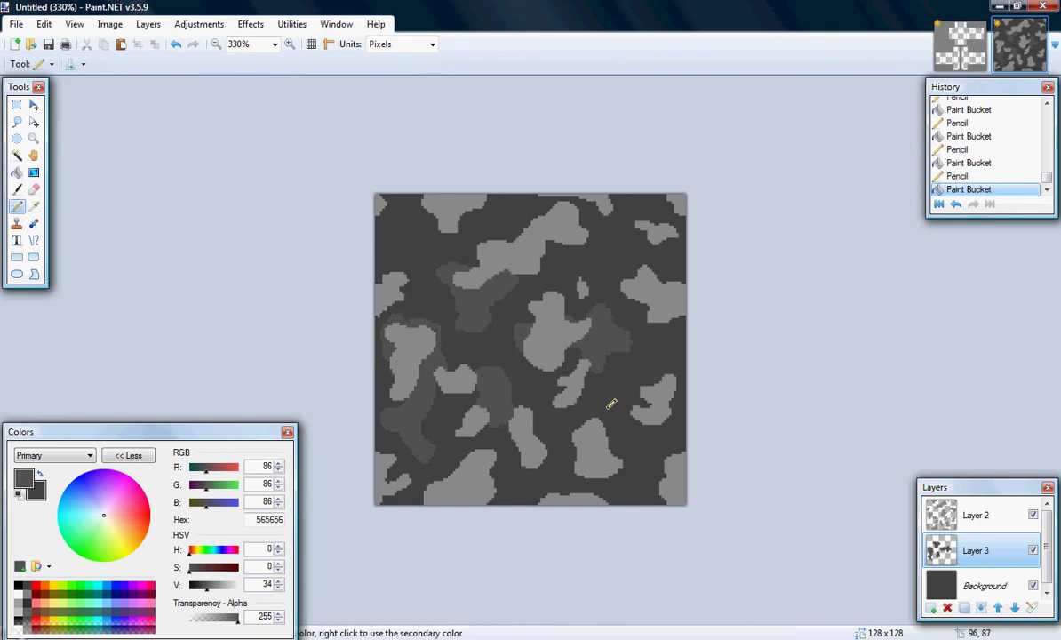
drag(611, 404, 626, 436)
key(f)
click(606, 417)
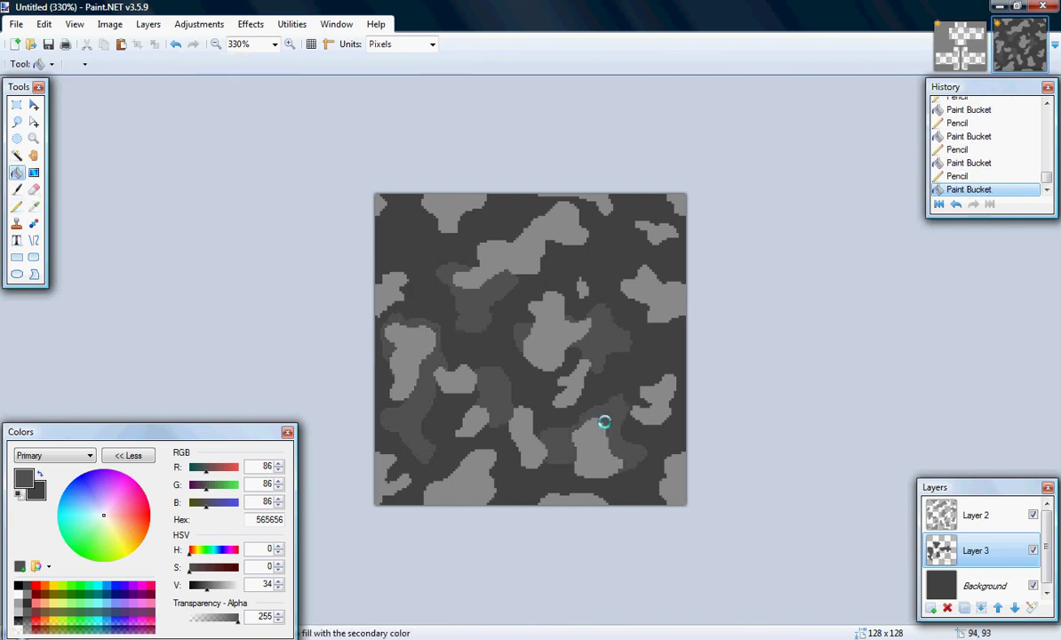
key(p)
mouse_move(641, 210)
mouse_down()
mouse_move(612, 252)
mouse_move(627, 206)
mouse_up()
key(f)
click(627, 213)
Try a top-left blob outline, then undo the last bottom-left fill
key(p)
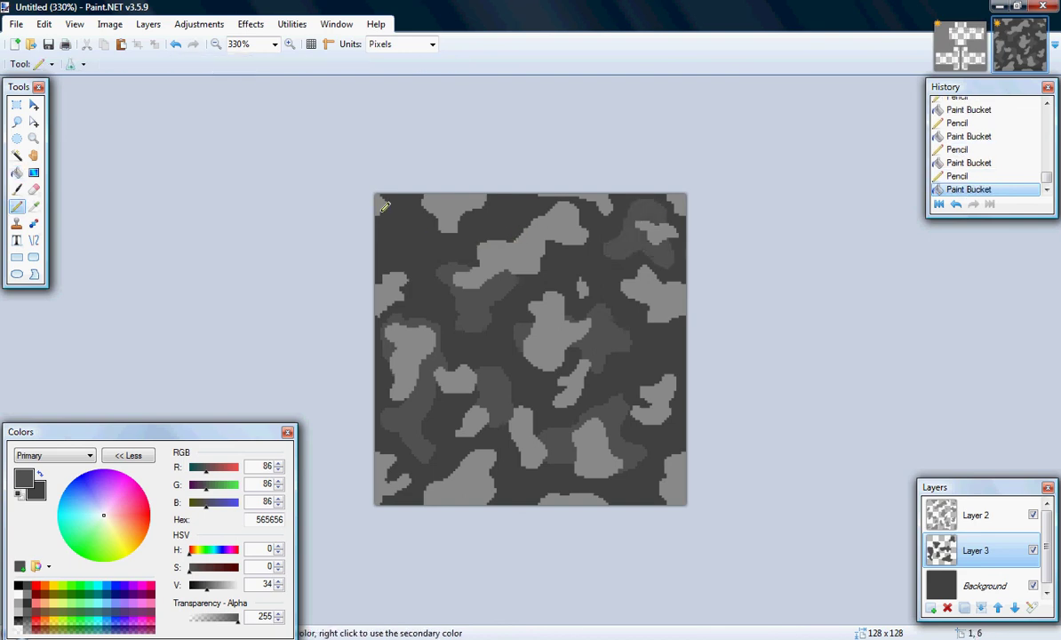
drag(384, 208, 404, 216)
key(f)
key(p)
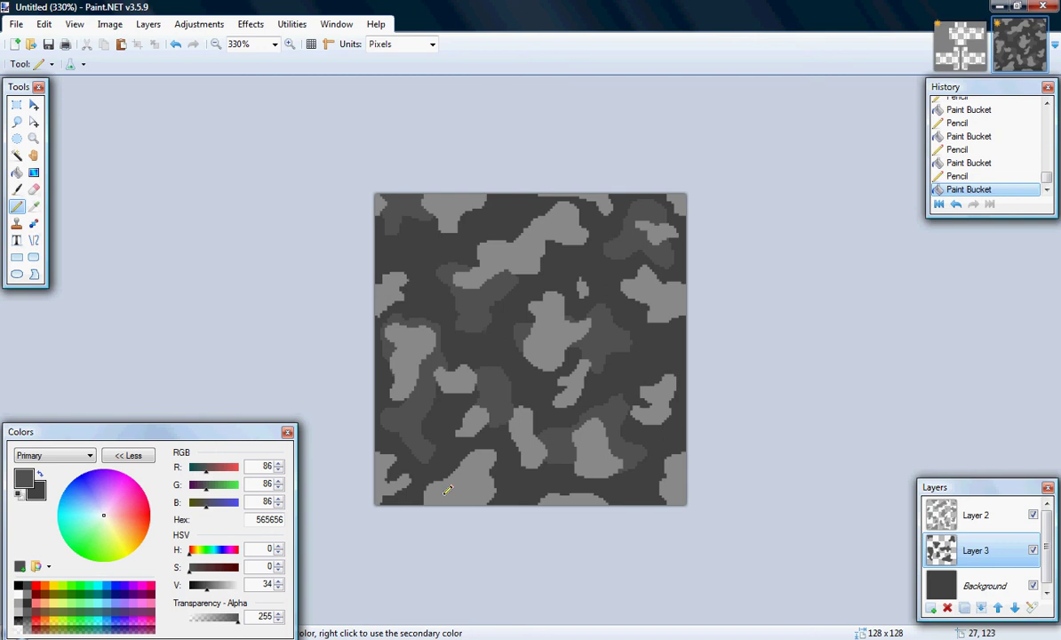
key(f)
key(ctrl+z)
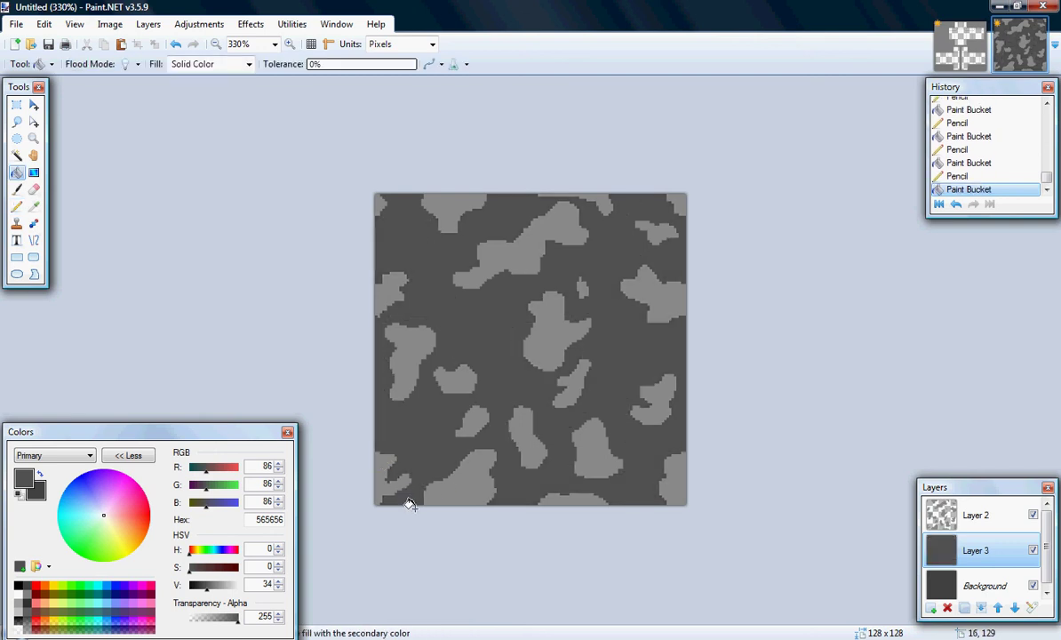
key(p)
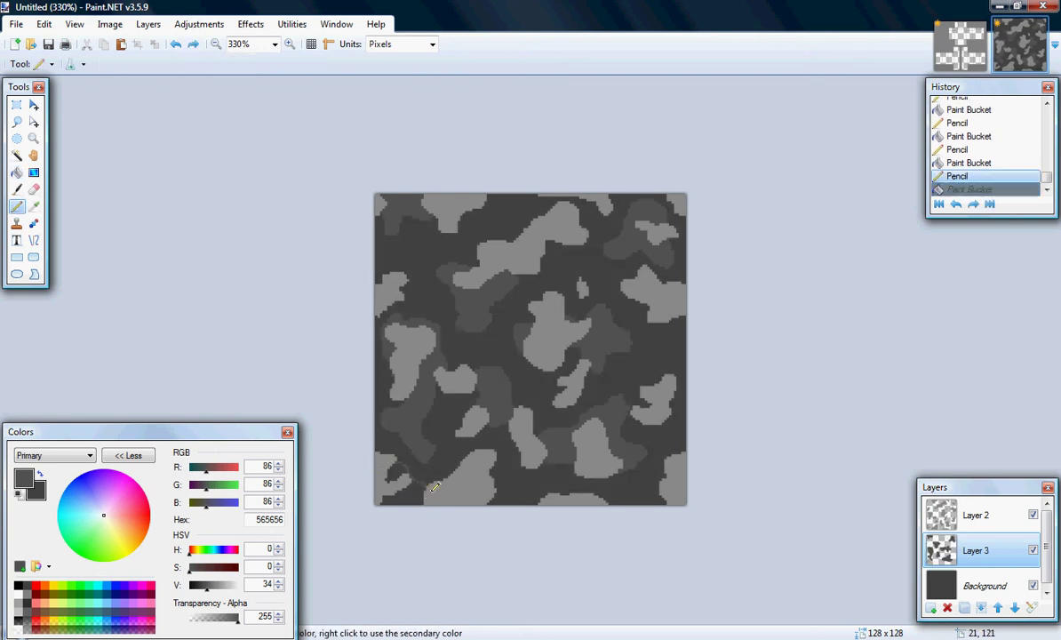
Redraw and refill the bottom-left blob, then add a blob along the bottom middle
drag(366, 461, 394, 464)
key(f)
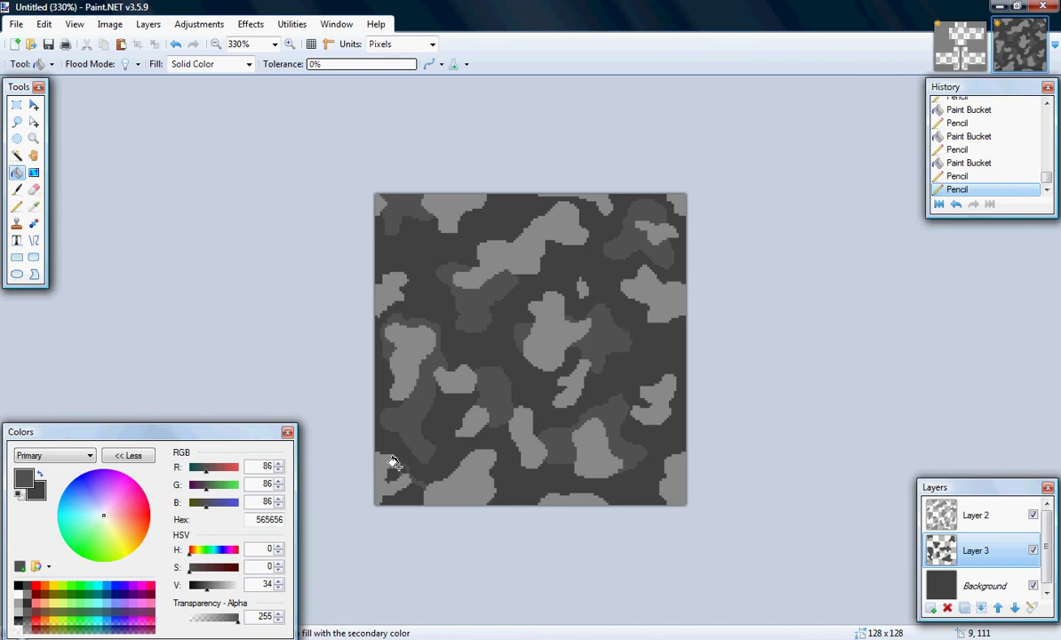
click(393, 463)
key(p)
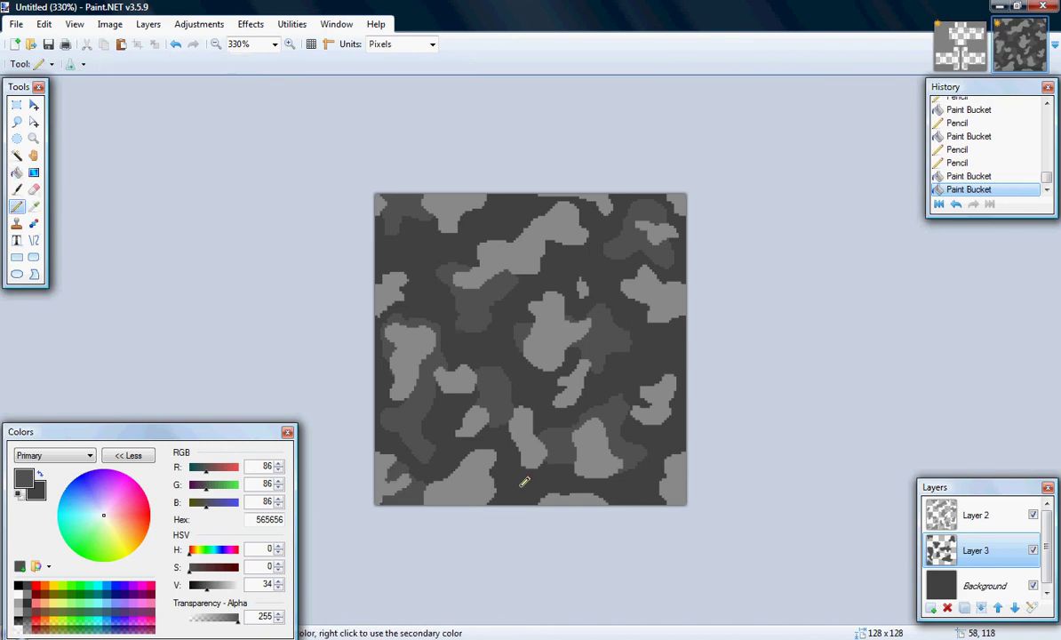
drag(510, 490, 524, 467)
key(f)
click(529, 480)
key(p)
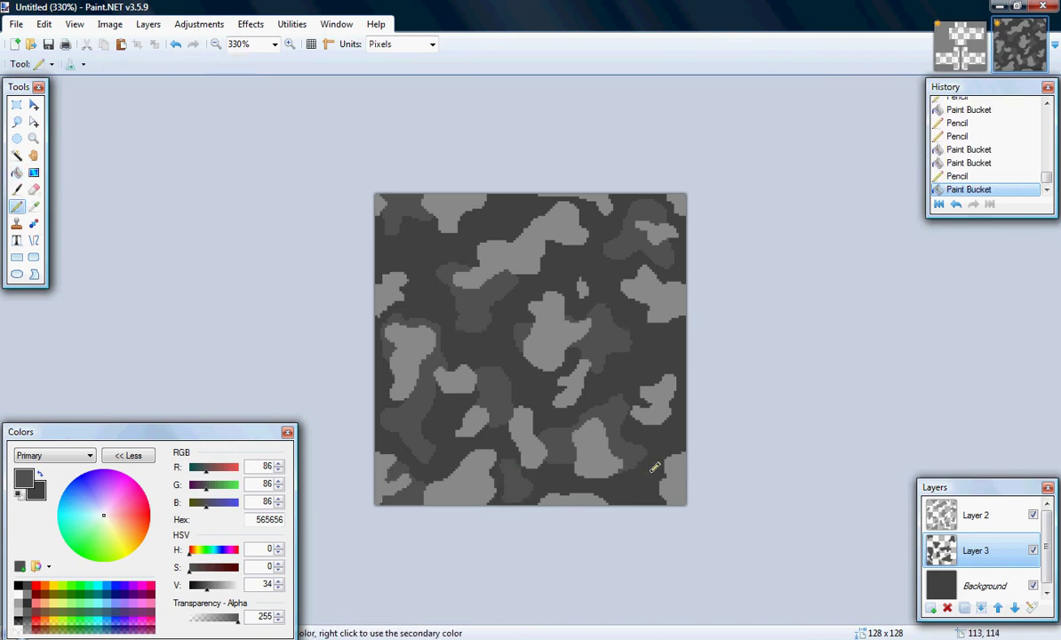
Draw and fill blobs in the lower-right corner and on the right side
drag(628, 491, 674, 481)
key(f)
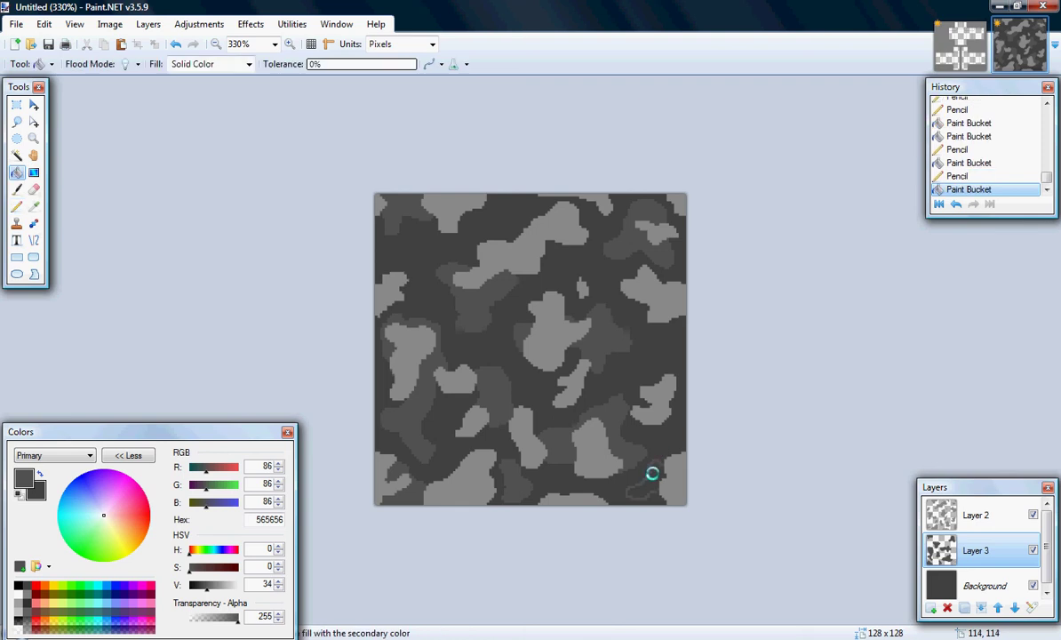
click(653, 472)
key(p)
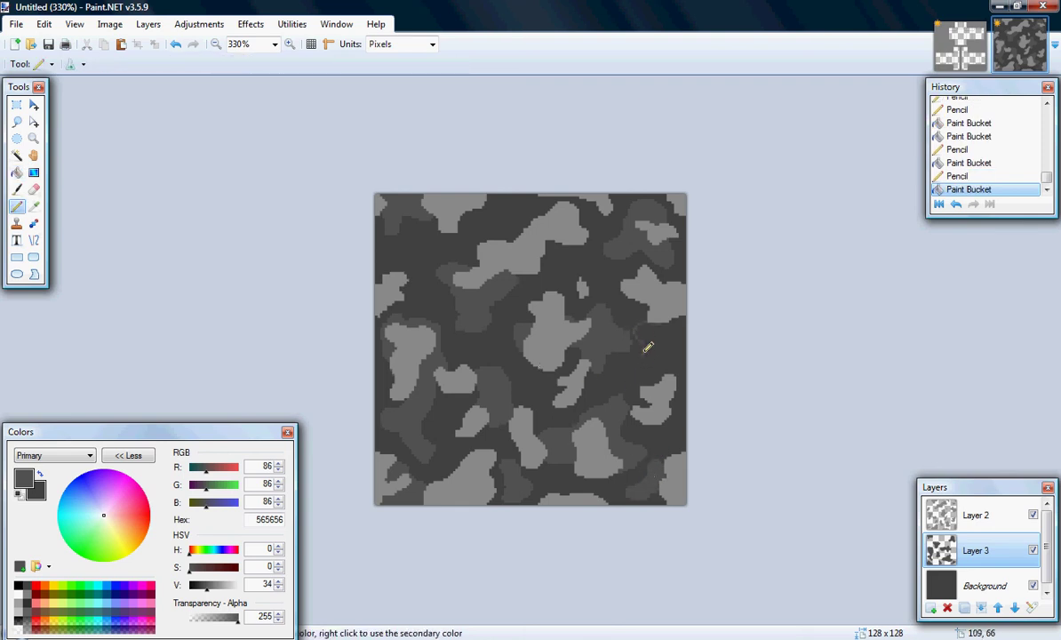
drag(648, 346, 641, 329)
key(f)
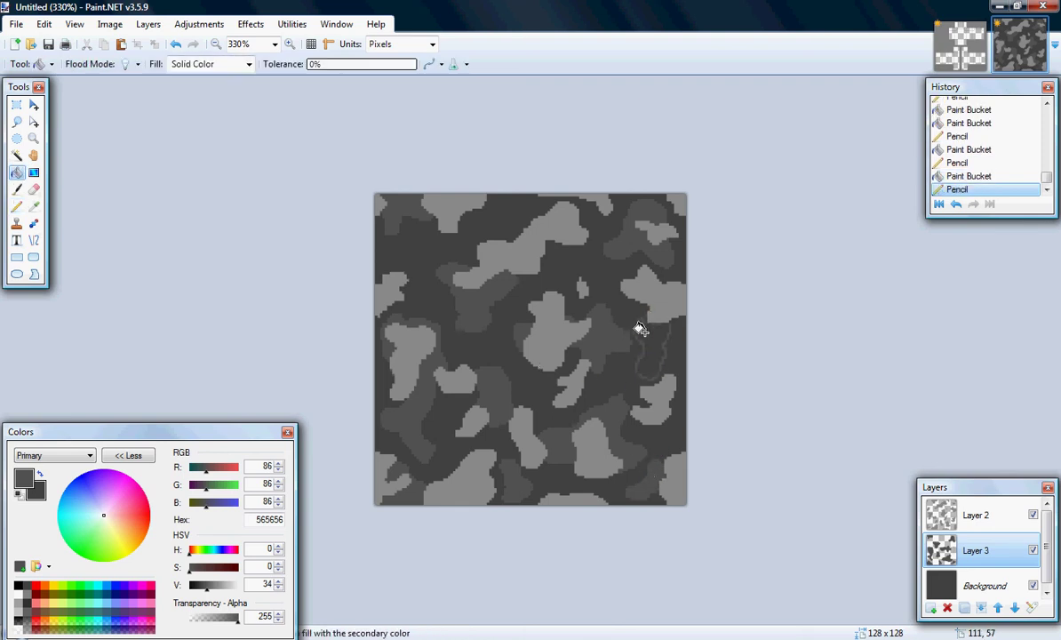
click(639, 333)
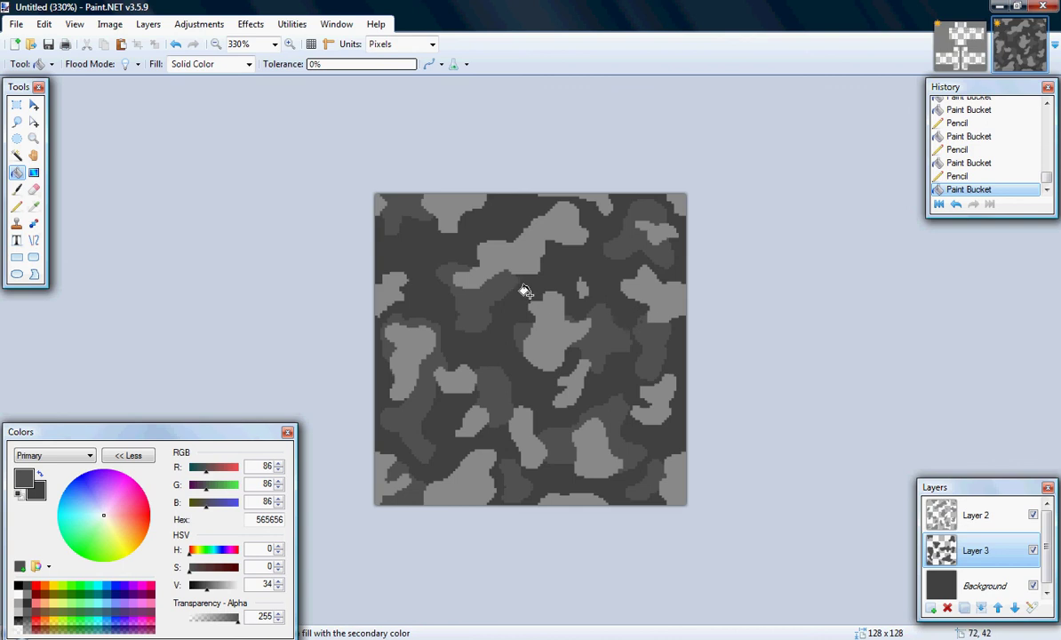
key(p)
Add filled blobs on the right side, near the top and near the top-left
drag(604, 293, 662, 276)
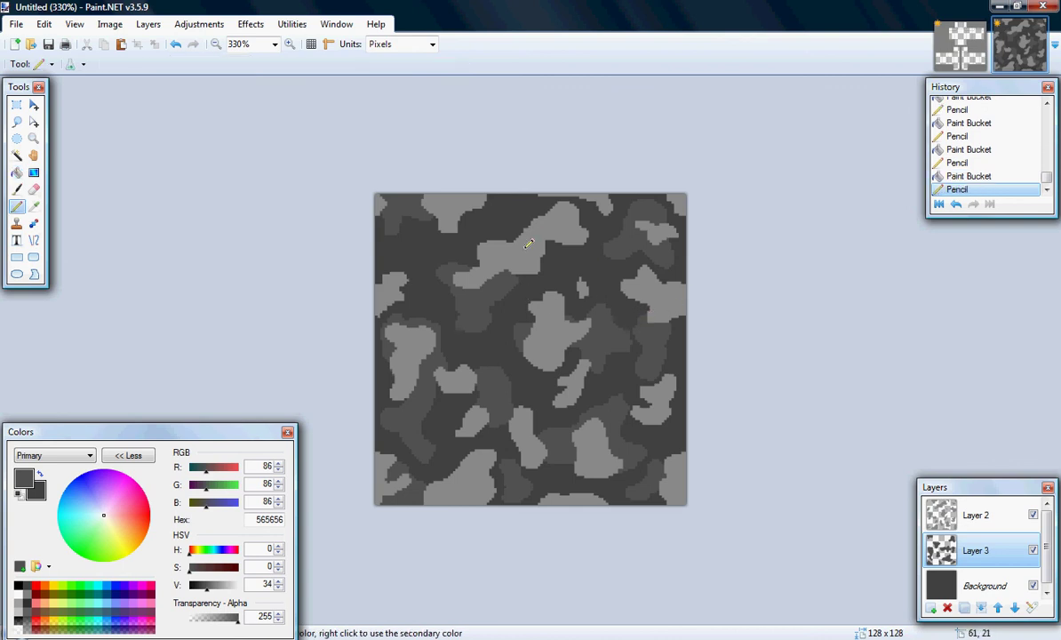
drag(481, 217, 482, 225)
key(f)
click(496, 221)
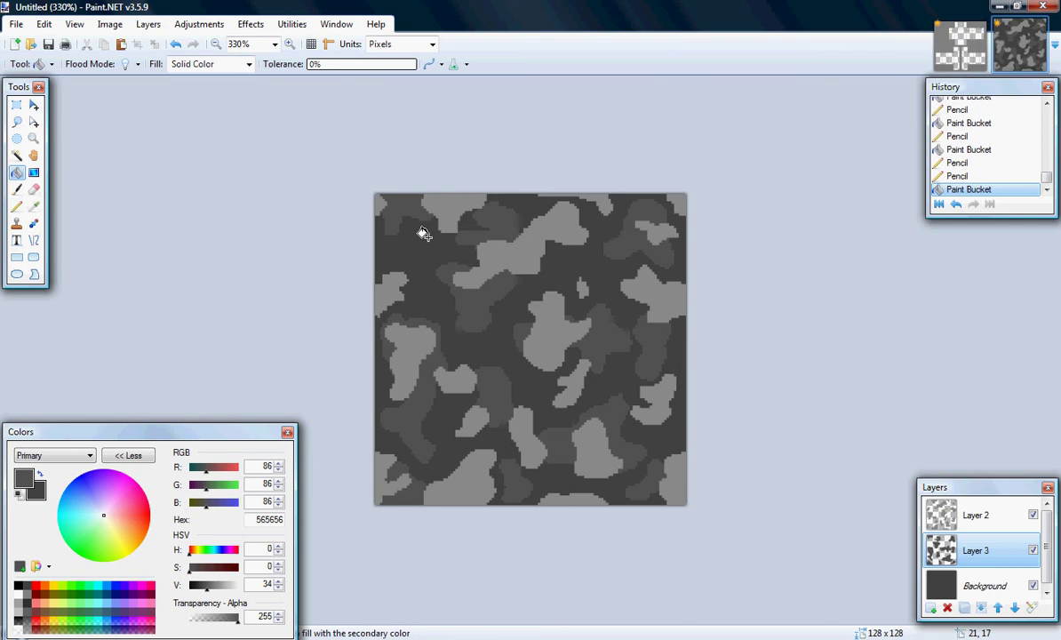
key(p)
drag(366, 233, 370, 255)
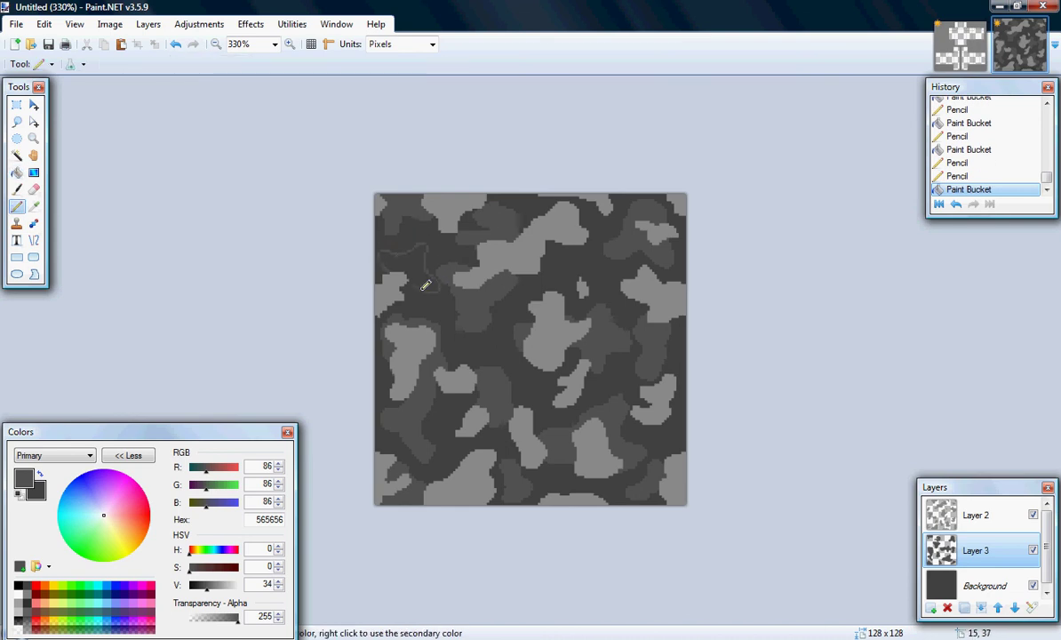
key(f)
click(399, 258)
key(p)
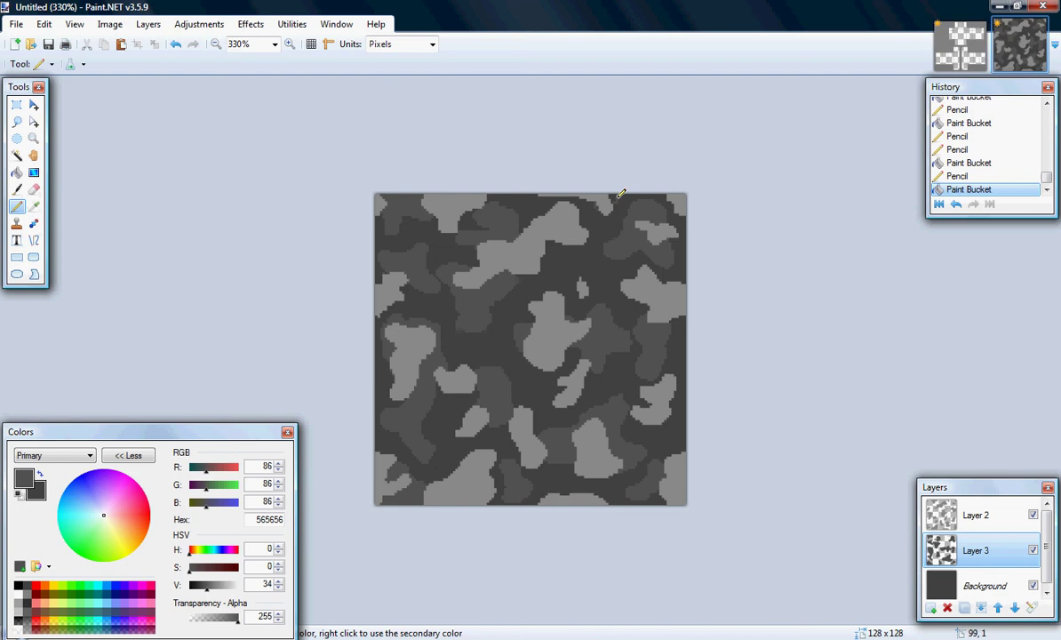
Fill blobs along the top and bottom edges and outline one near the lower-right
drag(621, 193, 613, 200)
key(f)
click(604, 203)
key(p)
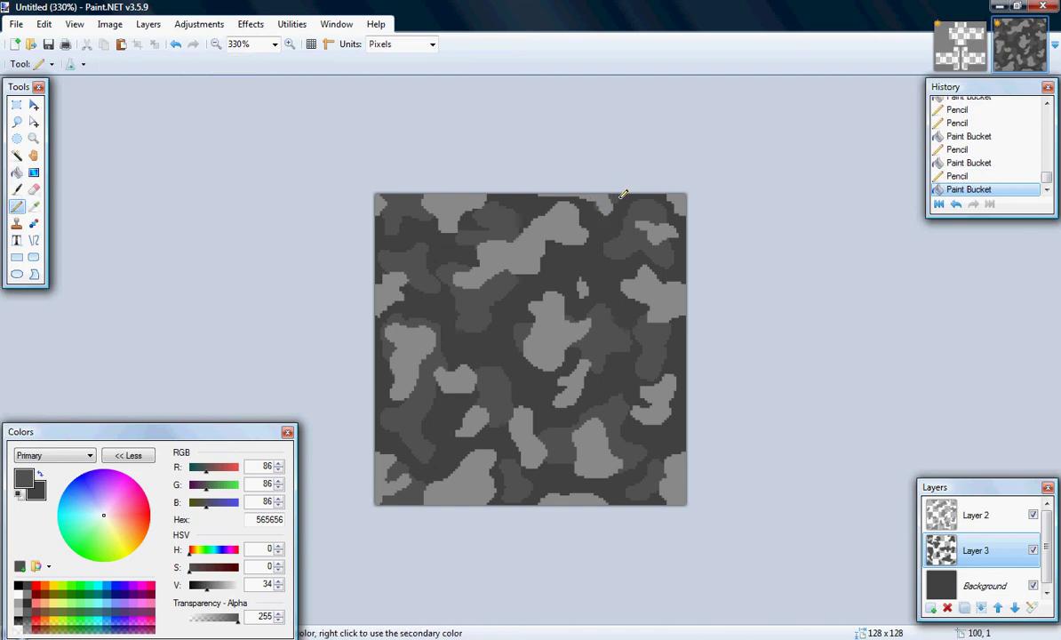
drag(601, 485, 582, 493)
key(f)
click(580, 494)
key(p)
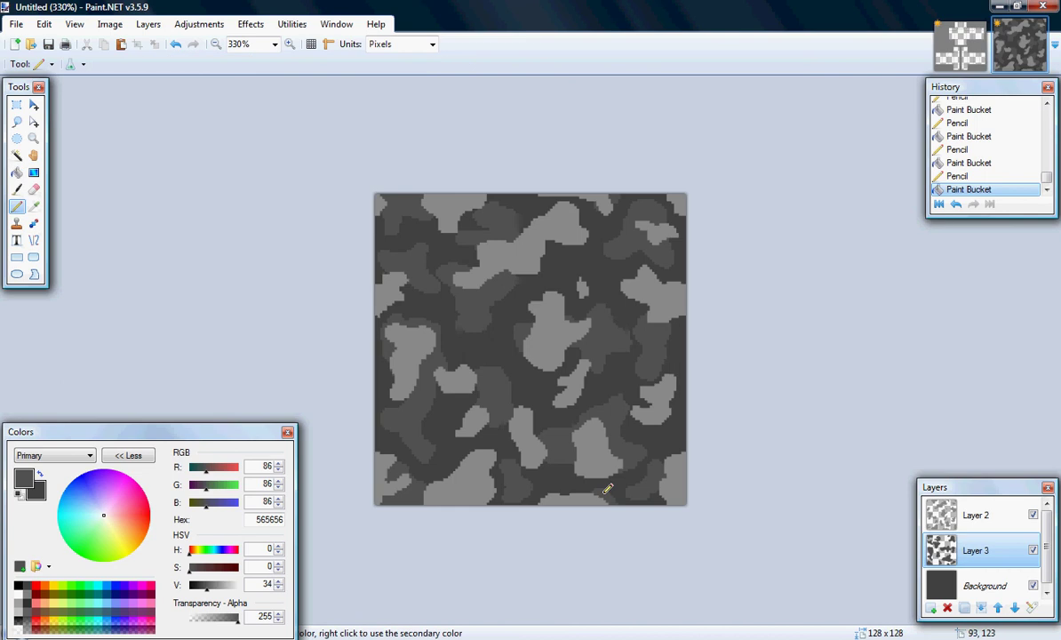
drag(538, 446, 655, 461)
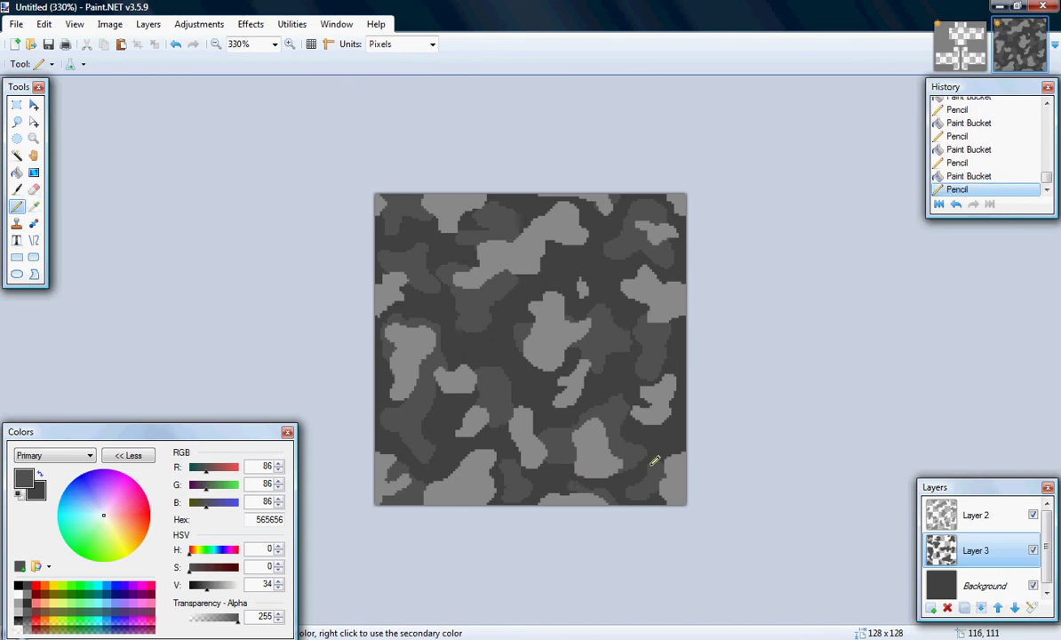
Fill the lower-right blob and clear a stray strip selection with Select All
key(f)
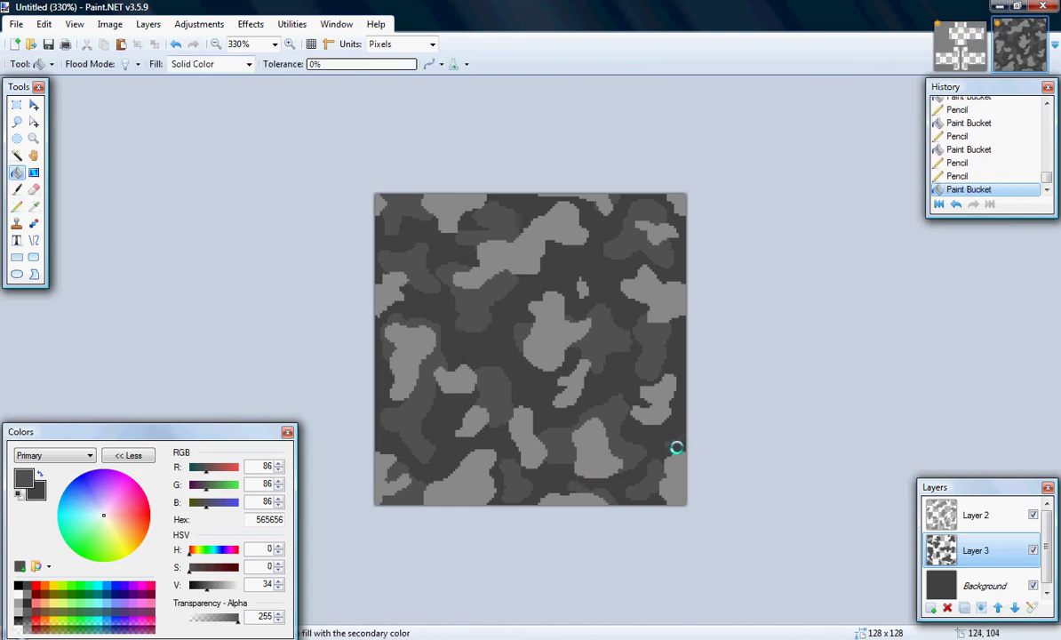
click(681, 439)
key(s)
drag(699, 435, 374, 437)
key(p)
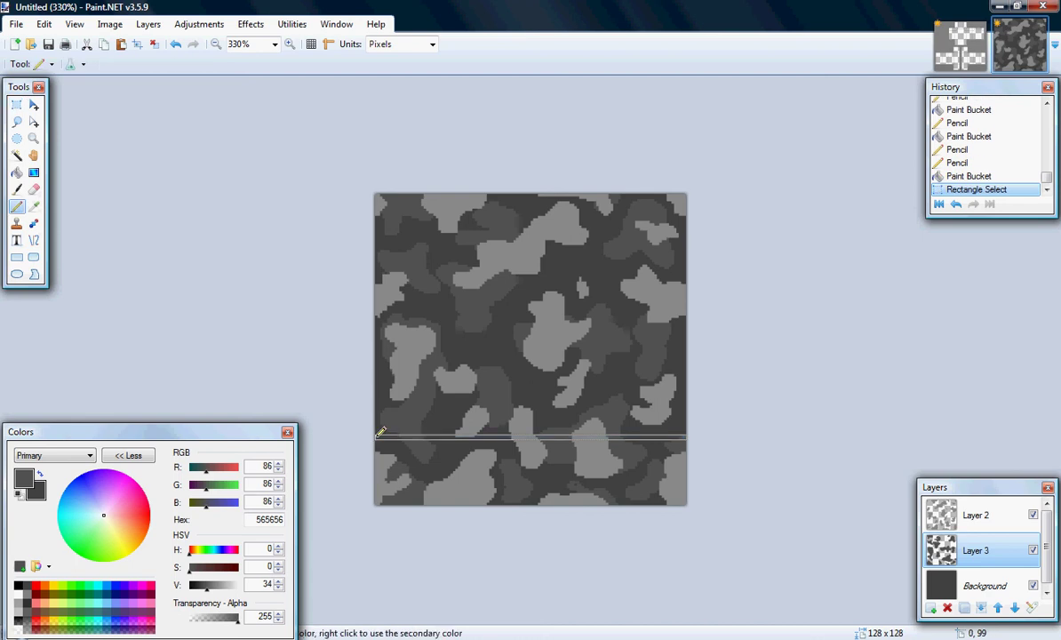
click(380, 432)
key(ctrl+a)
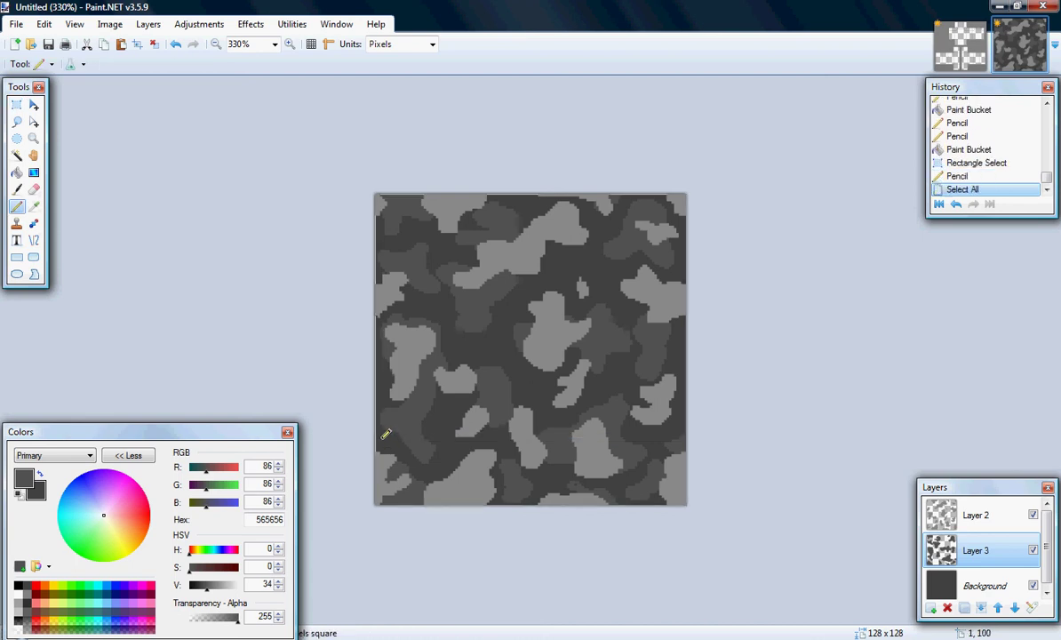
Fill blobs at the left edge and near the top centre
click(389, 446)
key(f)
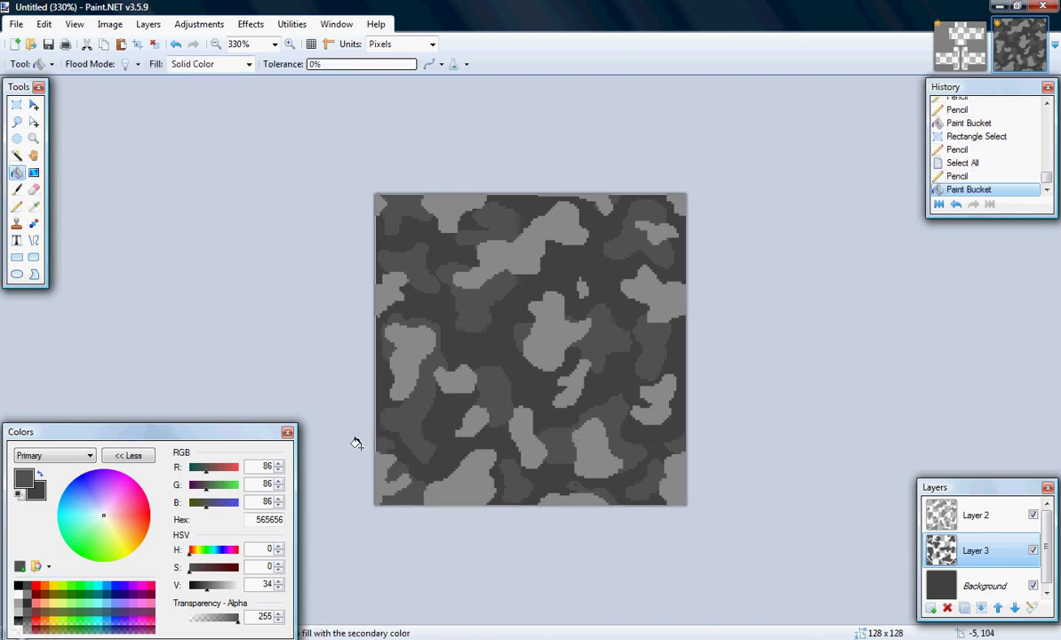
key(p)
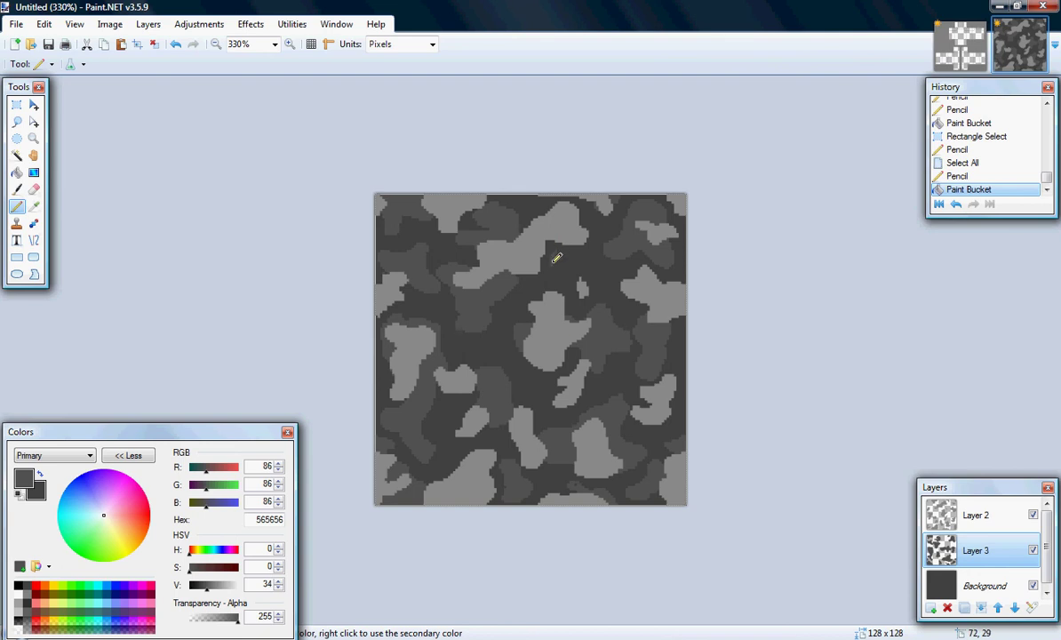
click(532, 236)
key(f)
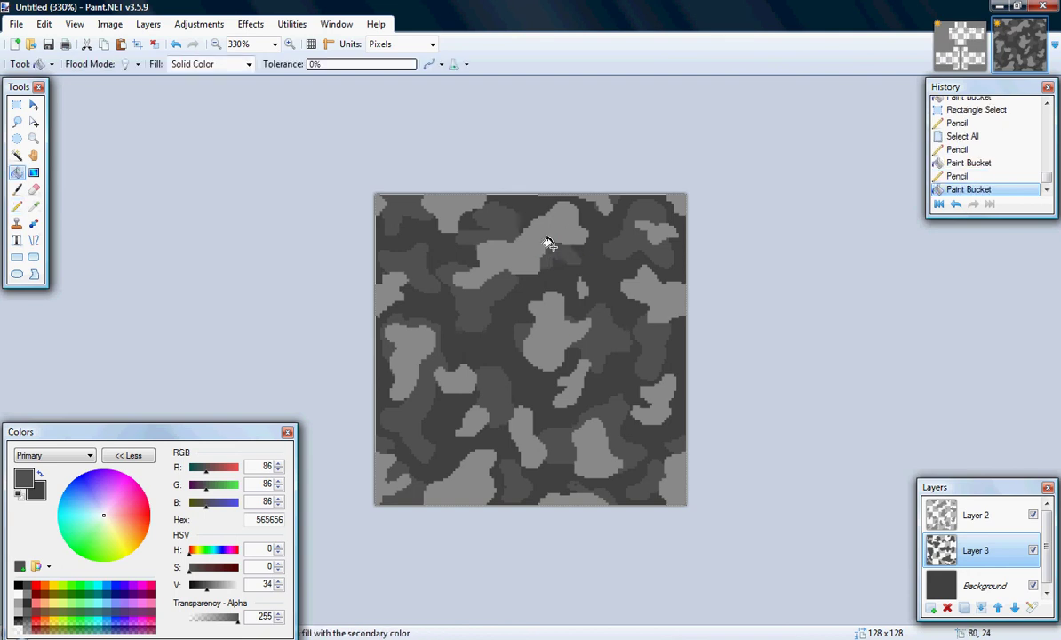
key(p)
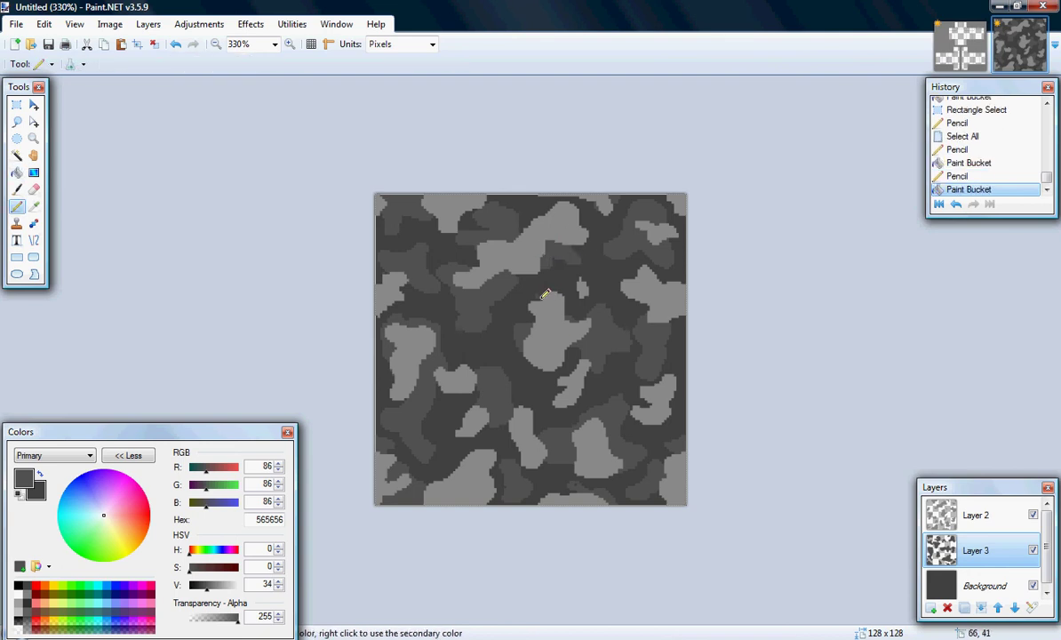
Outline and fill a dark-grey blob near the texture's centre
drag(543, 296, 575, 282)
key(f)
click(543, 291)
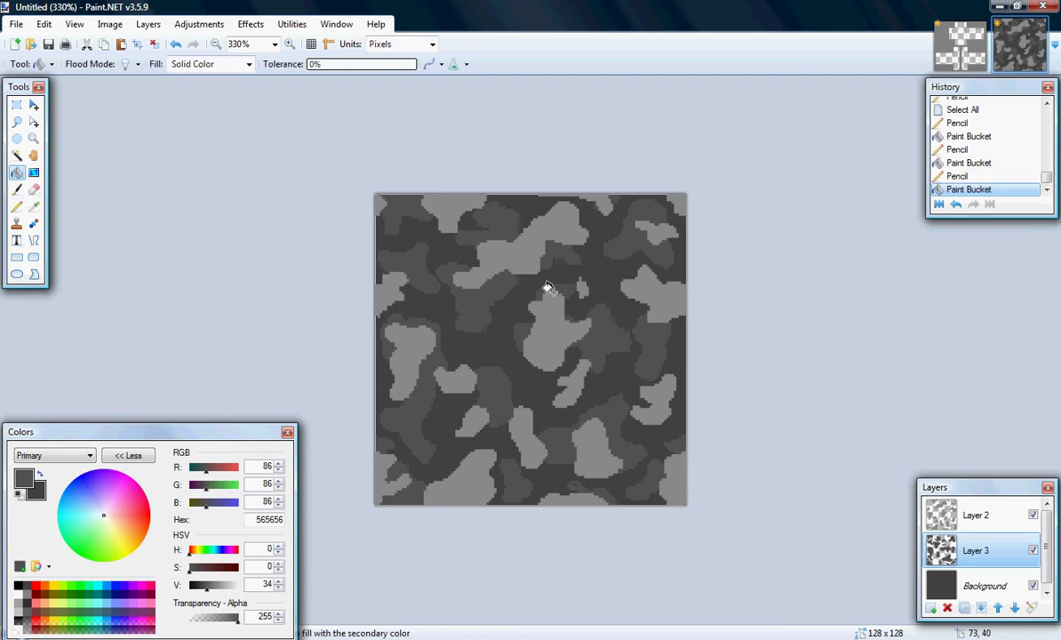
scroll(545, 287, down, 3)
scroll(545, 286, down, 2)
scroll(557, 298, up, 5)
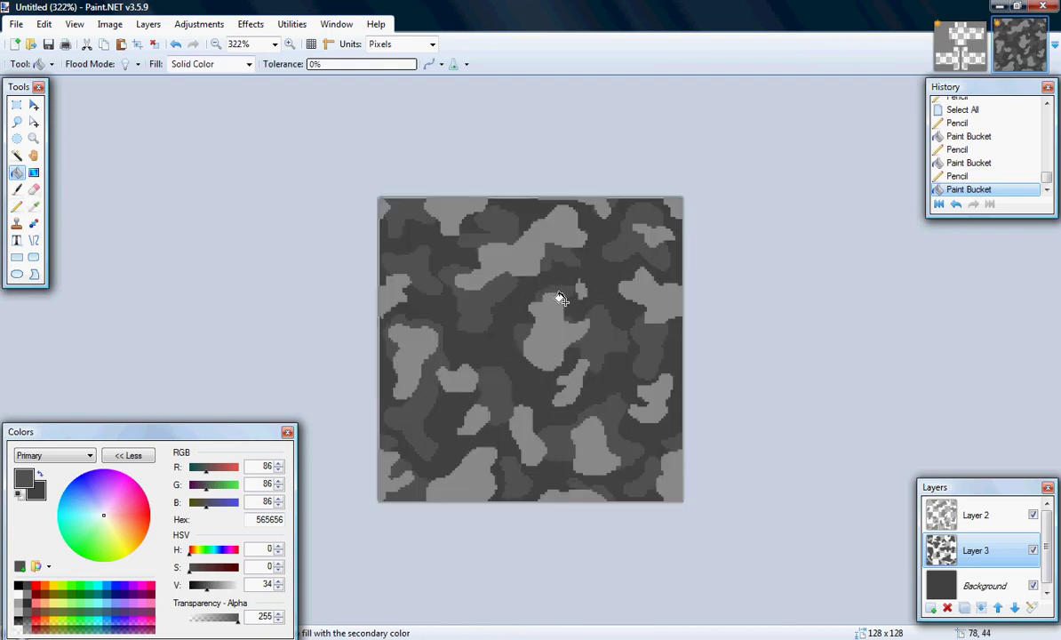
key(m)
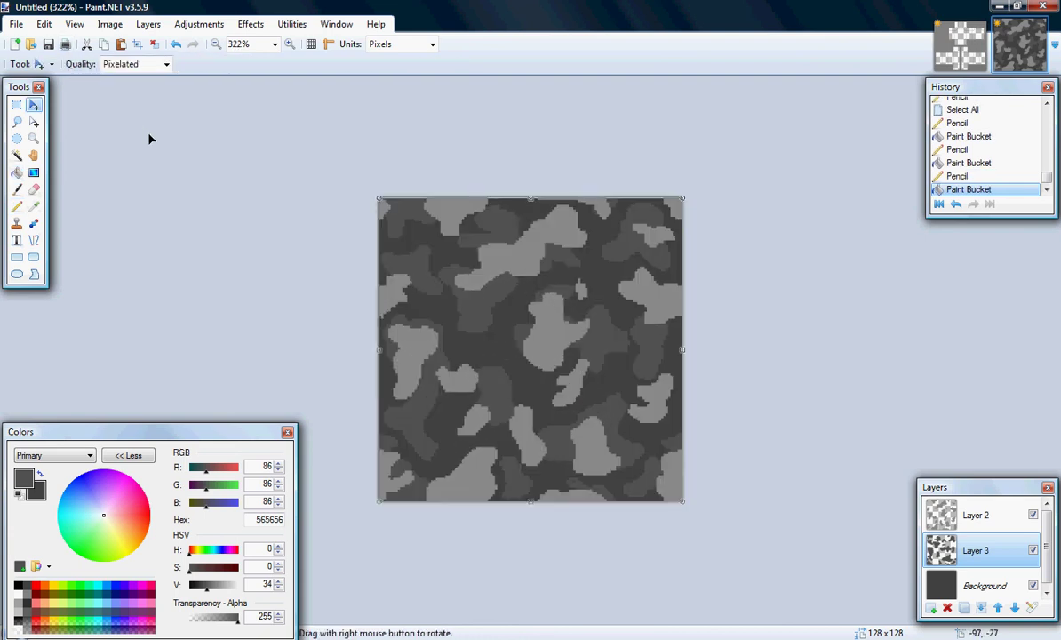
Flatten the texture, create a new 600×600 image, and paste the tile onto a new layer
key(ctrl+shift+f)
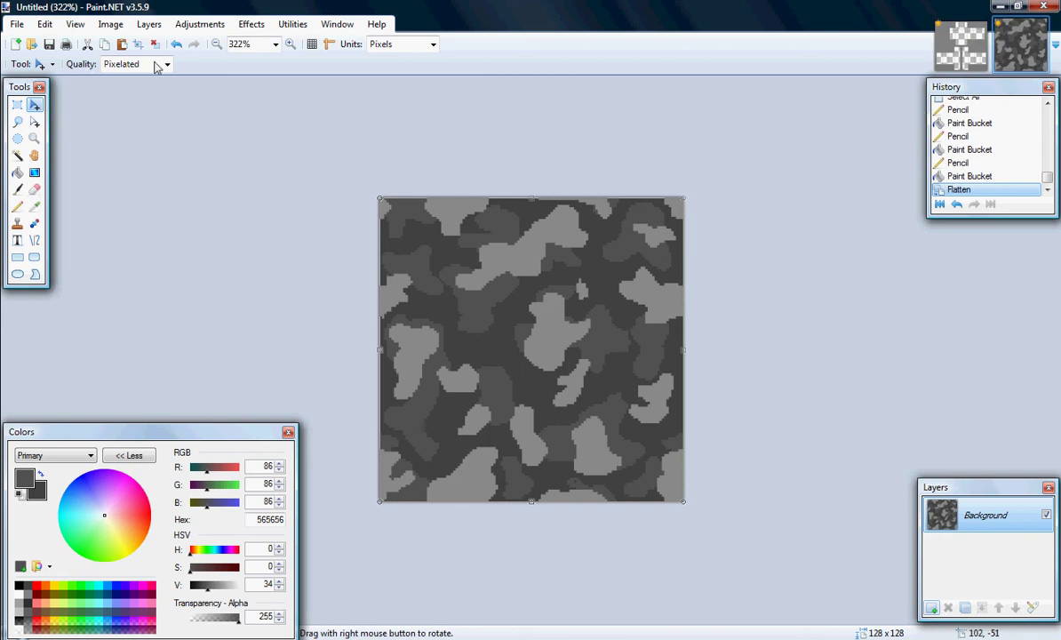
click(15, 44)
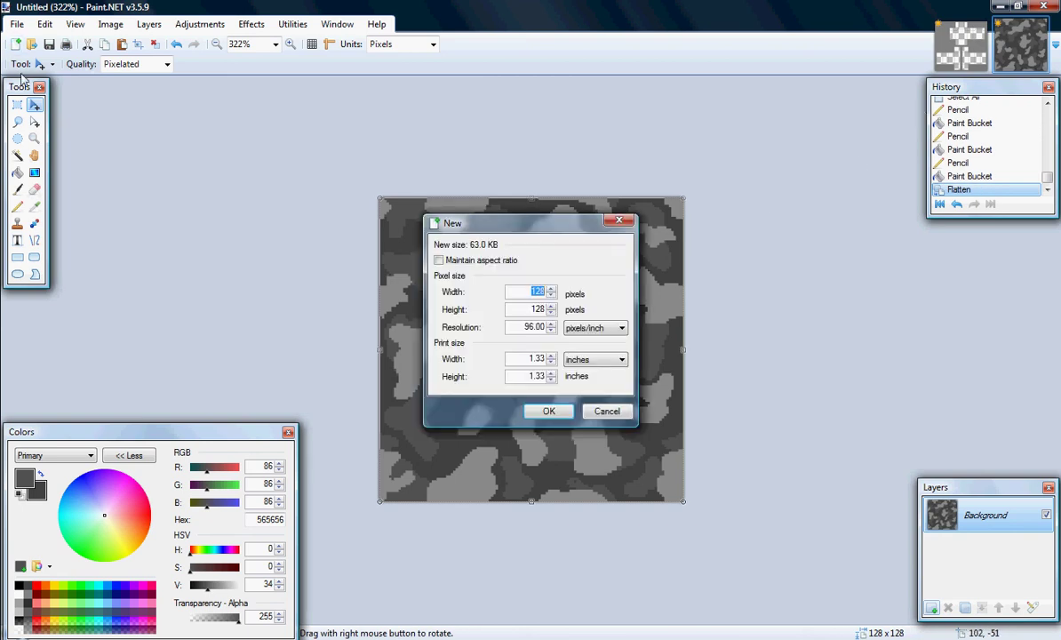
text(600)
key(Tab)
text(600)
key(Return)
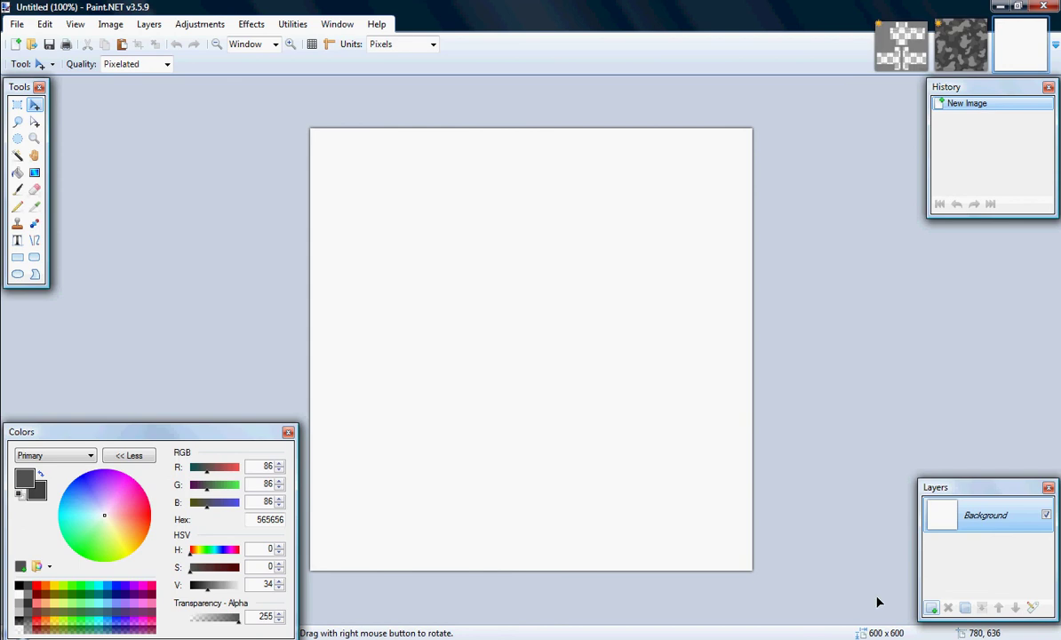
key(ctrl+shift+n)
key(ctrl+v)
Place three pasted copies of the camouflage tile side by side as the bottom row
drag(385, 257, 547, 373)
ctrl+scroll(533, 356, up, 3)
key(ctrl+v)
mouse_move(426, 266)
mouse_down()
mouse_move(573, 265)
mouse_move(601, 284)
mouse_up()
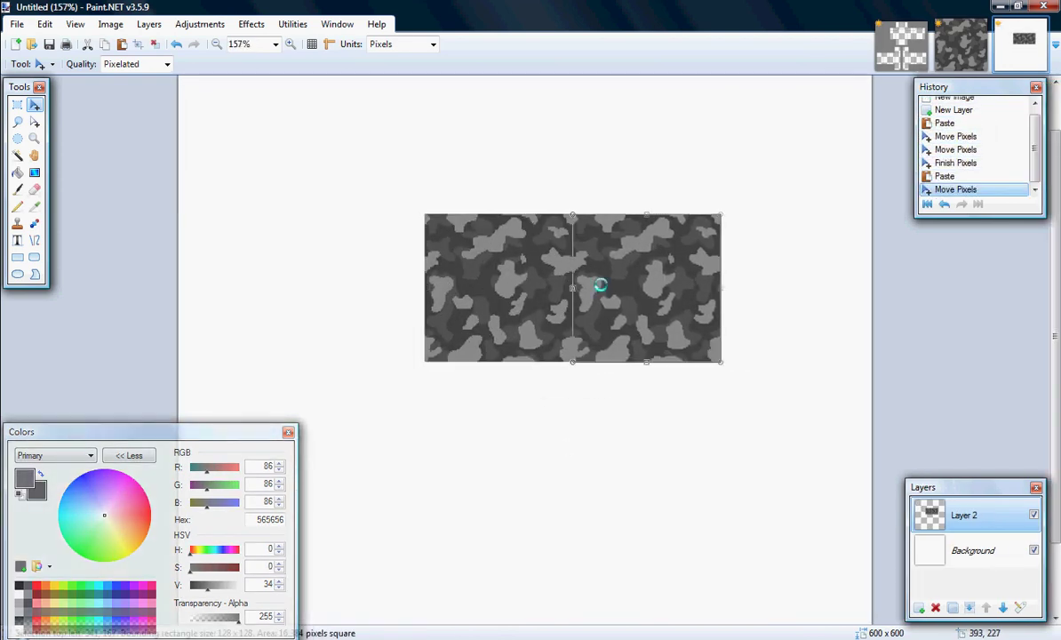
key(ctrl+v)
drag(403, 293, 530, 289)
Stack three more tile copies above to complete a seamless three-by-two block
key(ctrl+v)
mouse_move(527, 348)
mouse_down()
mouse_move(527, 287)
mouse_move(377, 194)
mouse_up()
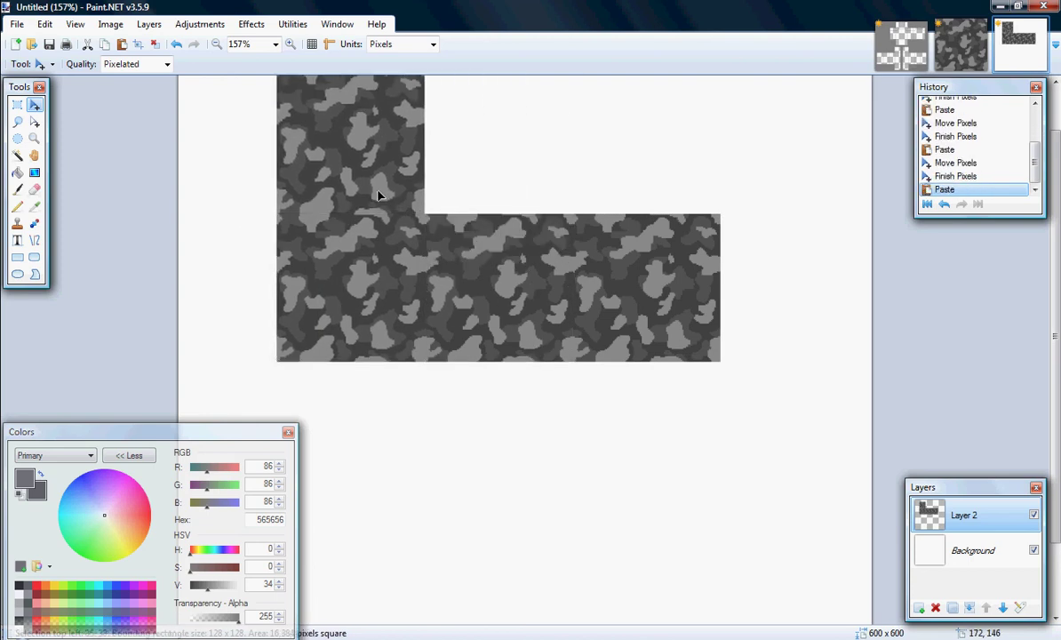
scroll(378, 194, down, 1)
key(ctrl+v)
drag(599, 303, 530, 222)
key(ctrl+v)
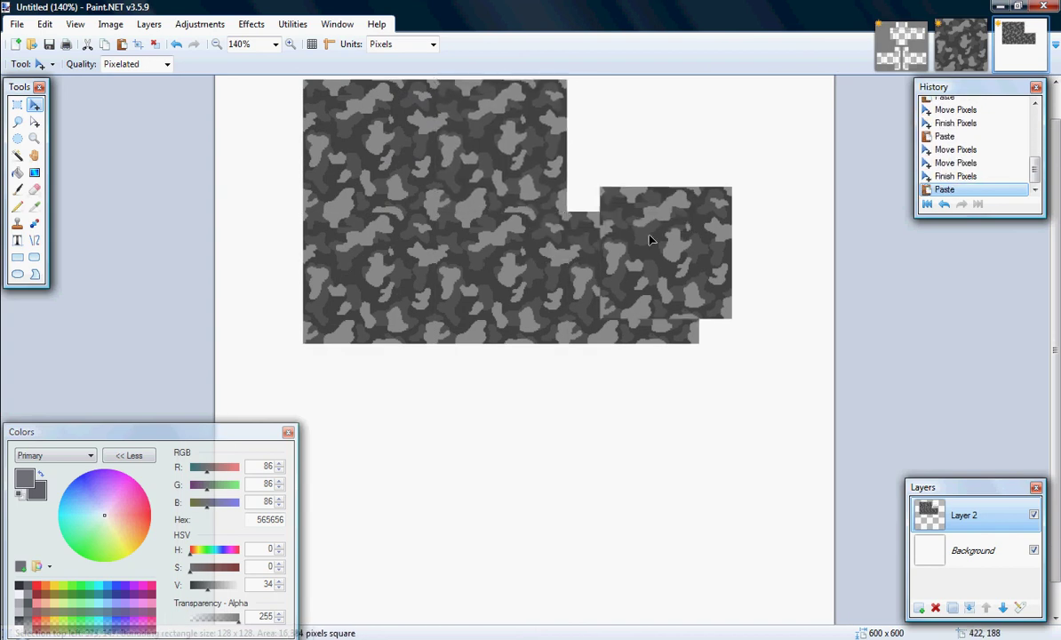
mouse_move(683, 316)
mouse_down()
mouse_move(659, 203)
mouse_move(640, 232)
mouse_up()
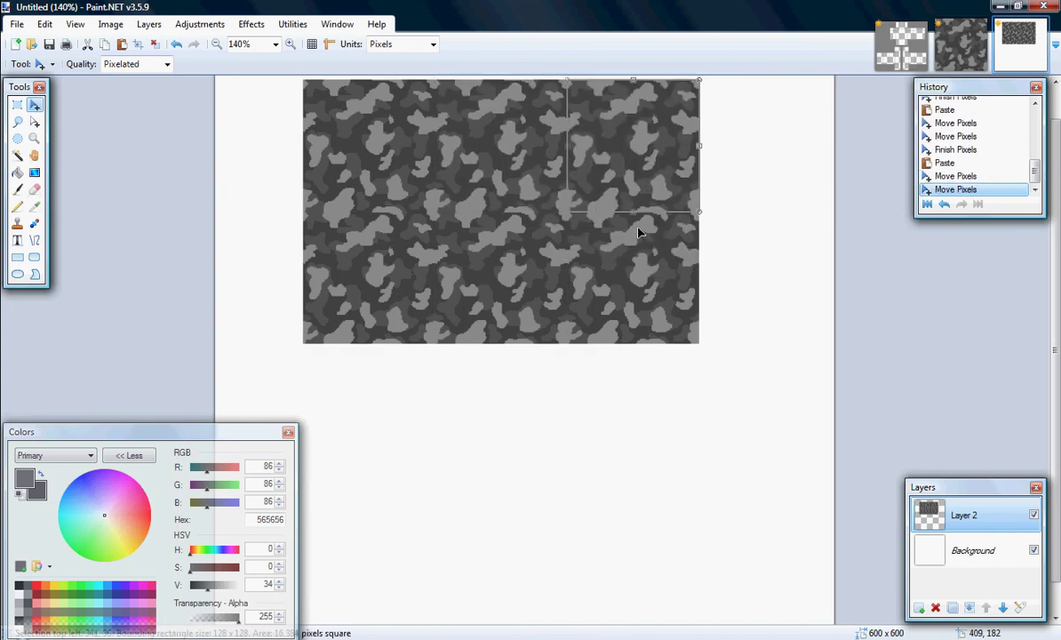